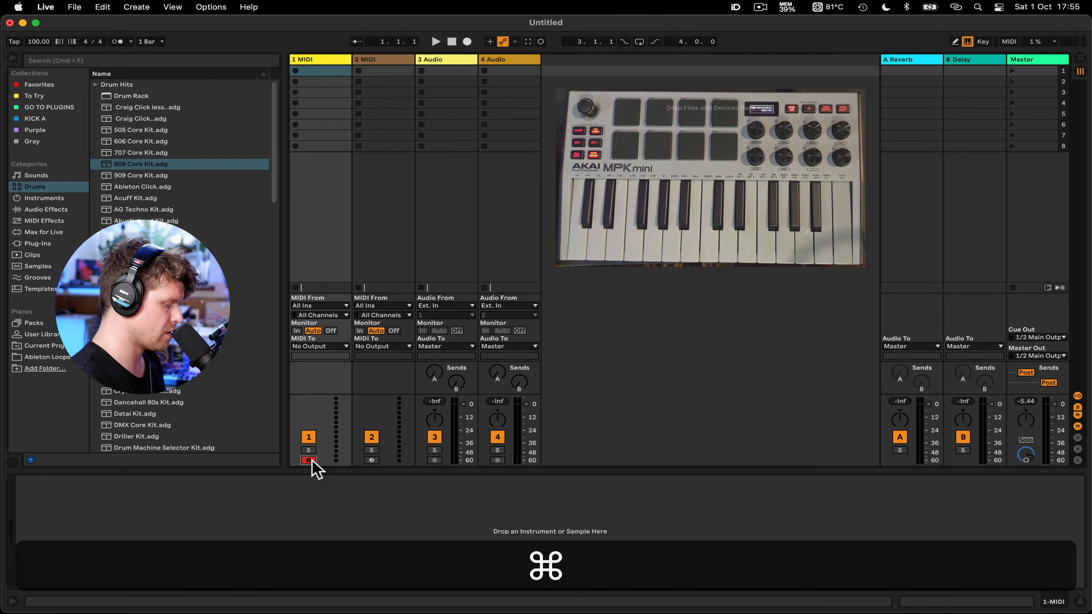
Check the control surface and MIDI port settings for the MPK mini mkIII in the Link/Tempo/MIDI preferences.
{"action": "key", "text": "super+comma"}
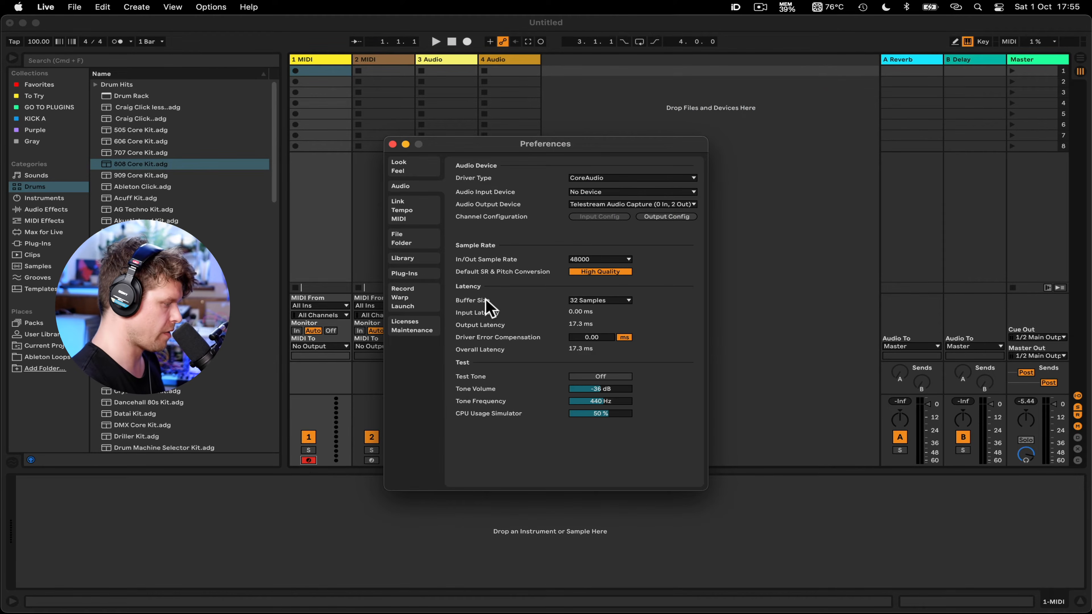
{"action": "left_click", "coordinate": [411, 211]}
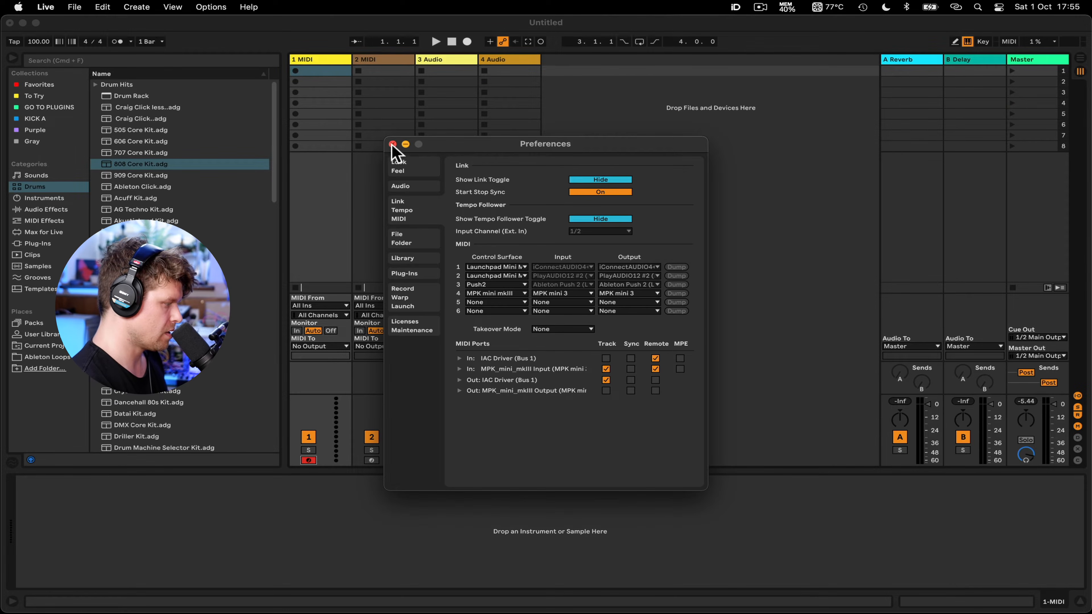
{"action": "left_click", "coordinate": [392, 144]}
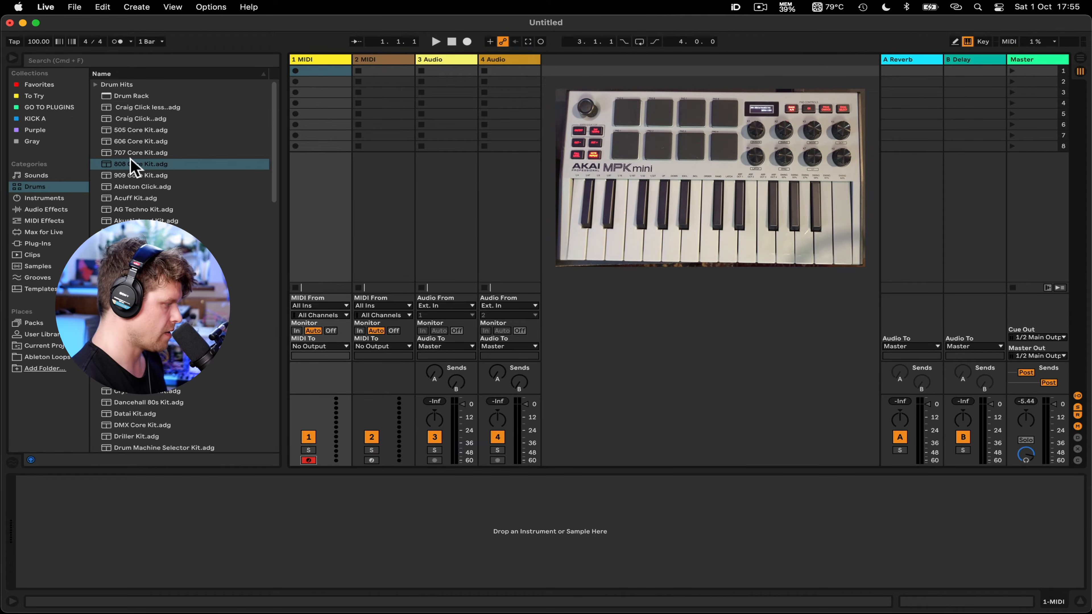
Load the 808 Core Kit onto the first MIDI track and set its MIDI input to MPK mini mkIII, channel 10.
{"action": "left_click_drag", "start_coordinate": [125, 166], "coordinate": [324, 60]}
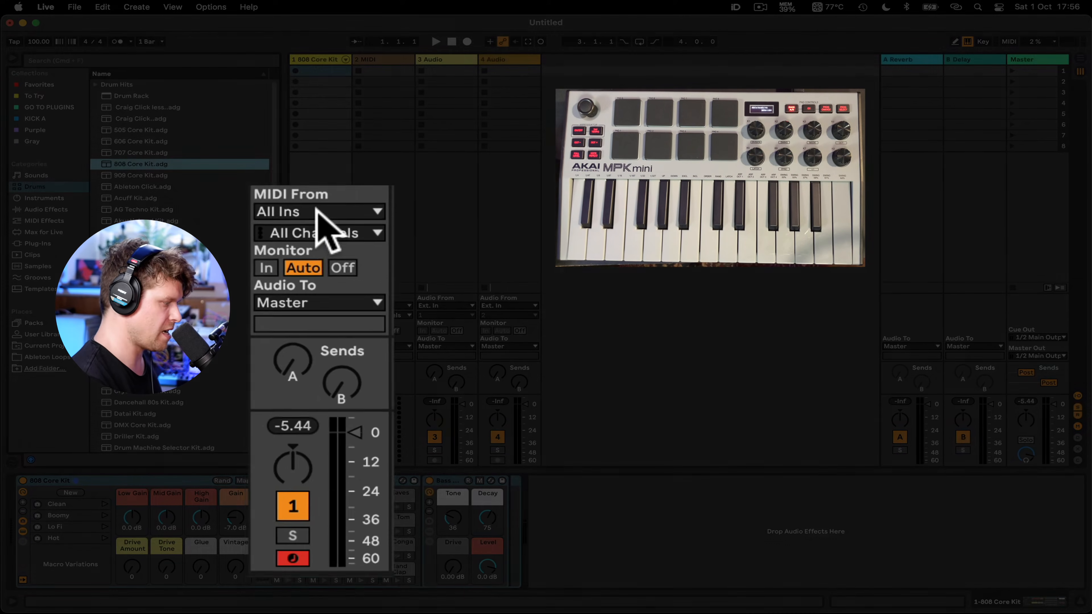
{"action": "left_click", "coordinate": [316, 305]}
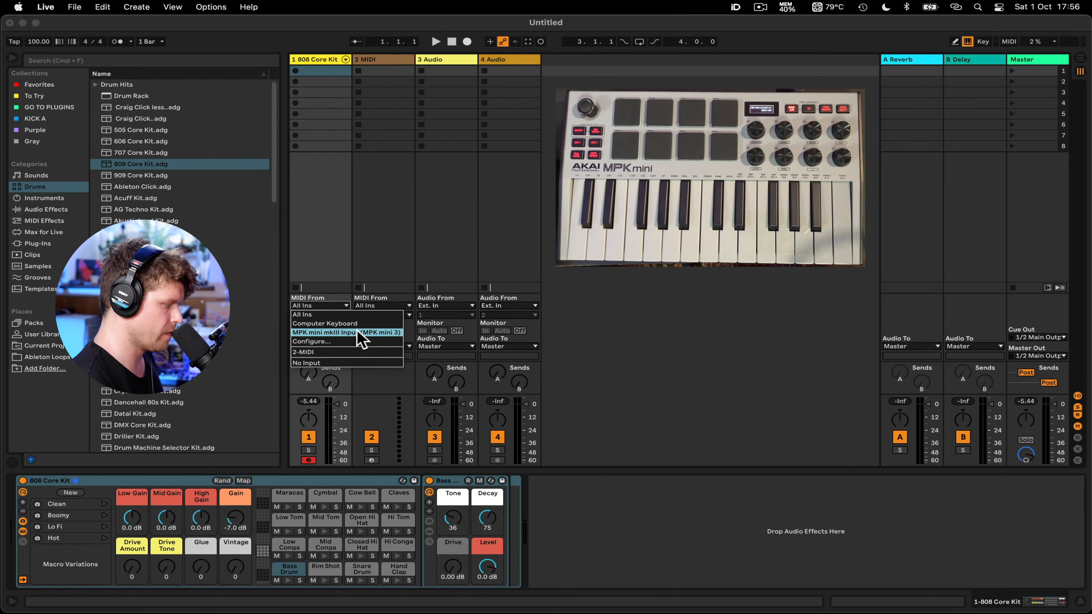
{"action": "left_click", "coordinate": [359, 332]}
{"action": "left_click", "coordinate": [322, 315]}
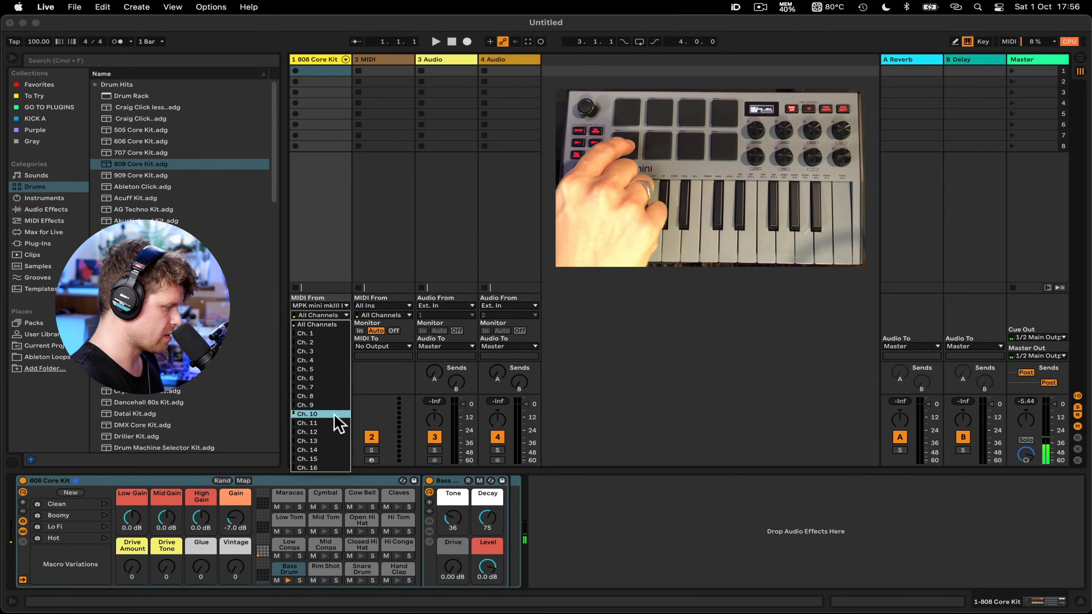
{"action": "left_click", "coordinate": [334, 417]}
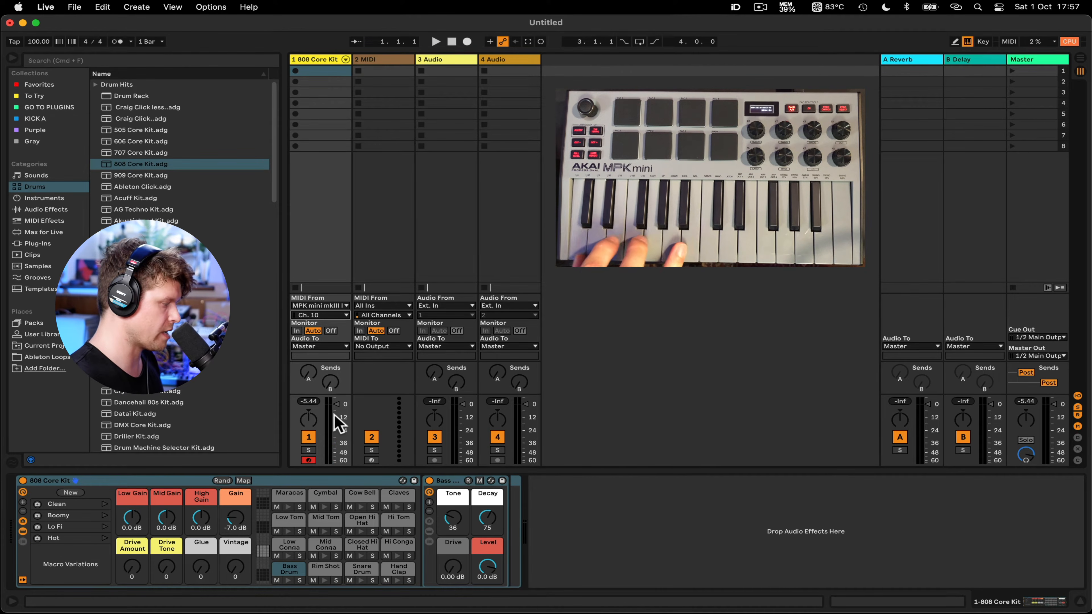
Set the second MIDI track's input to MPK mini mkIII, channel 1, and arm that track along with the first.
{"action": "left_click", "coordinate": [387, 308]}
{"action": "left_click", "coordinate": [393, 331]}
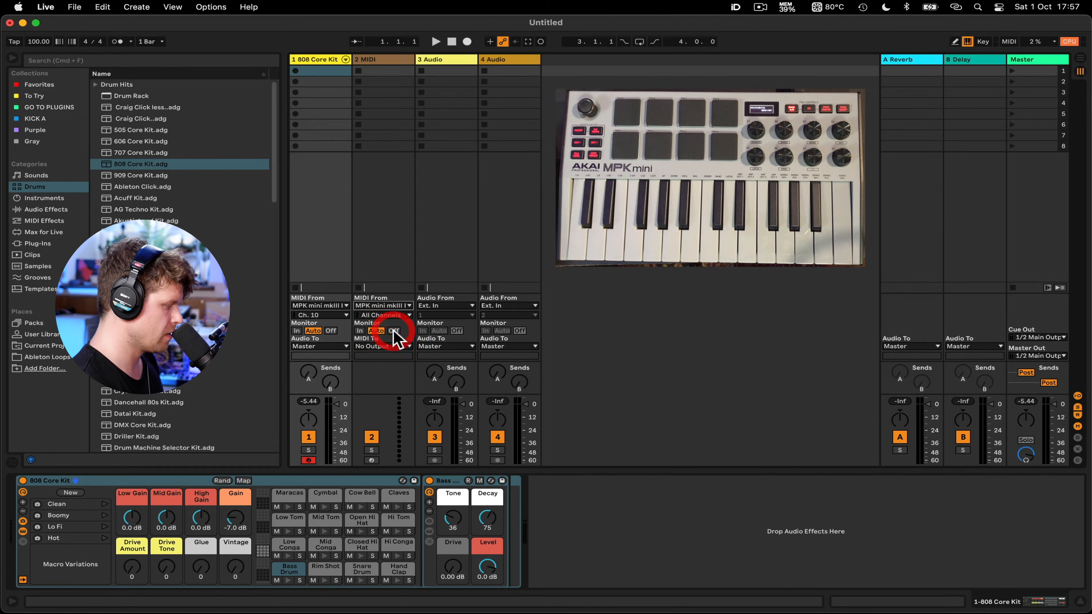
{"action": "left_click", "coordinate": [389, 315]}
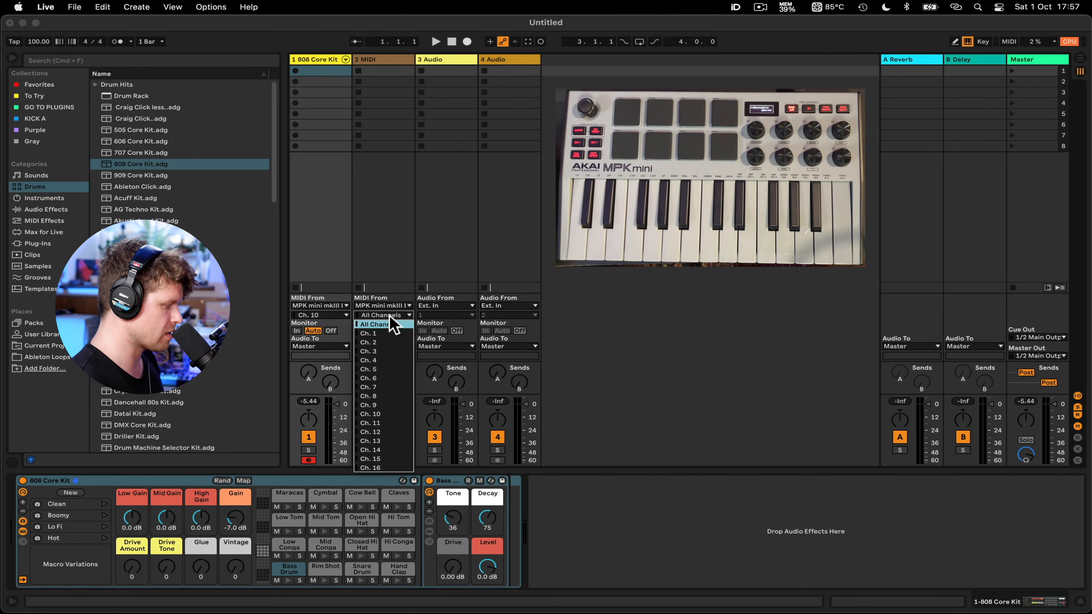
{"action": "left_click", "coordinate": [390, 334]}
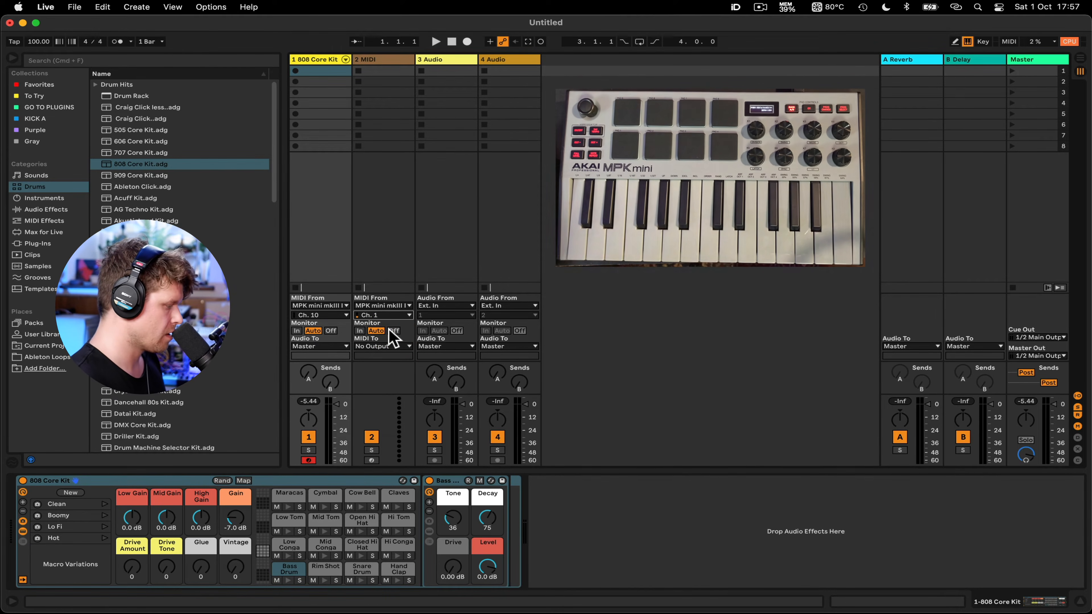
{"action": "left_click", "coordinate": [371, 460]}
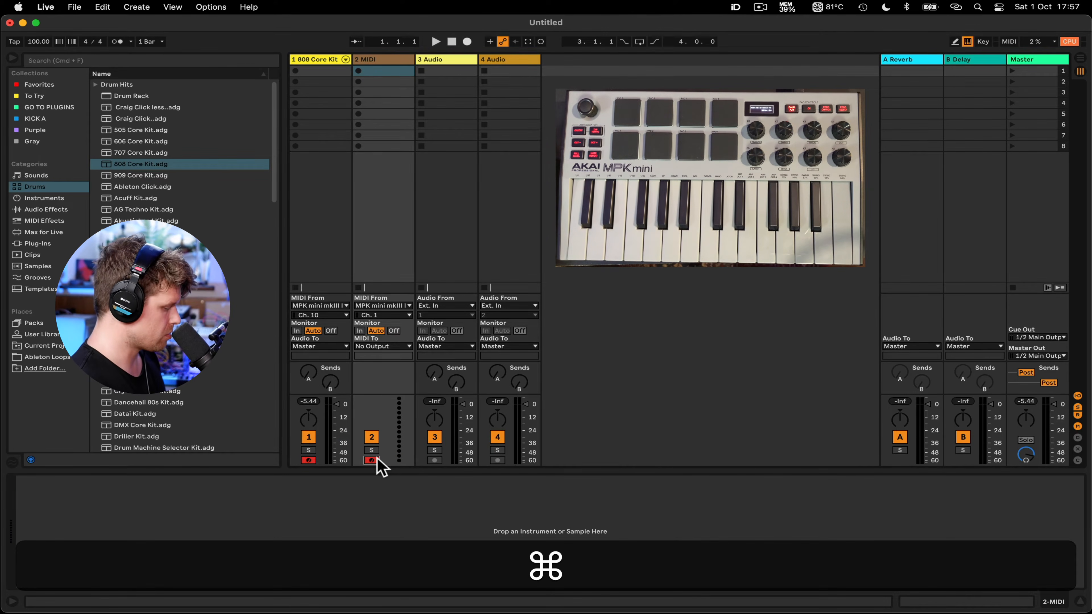
Check the Exclusive Arm setting in the Record/Warp/Launch preferences.
{"action": "key", "text": "super+apostrophe"}
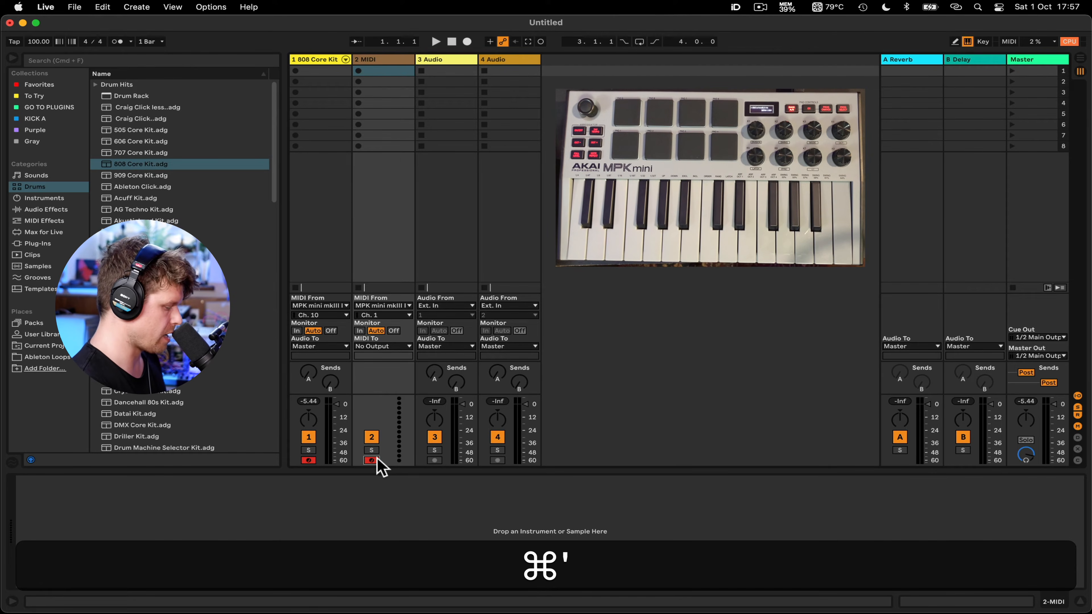
{"action": "key", "text": "super+comma"}
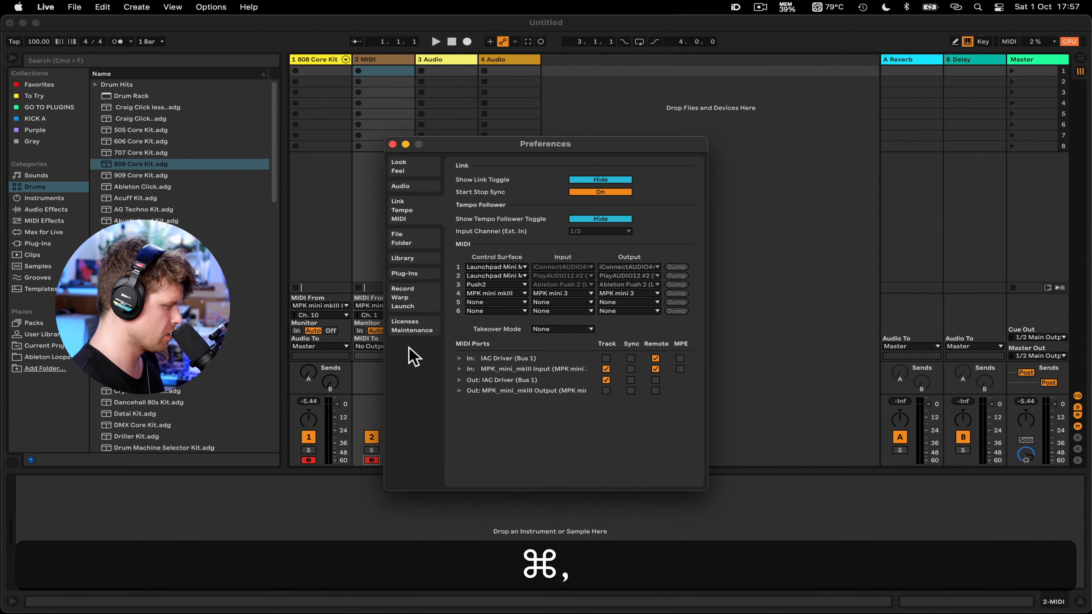
{"action": "left_click", "coordinate": [406, 305]}
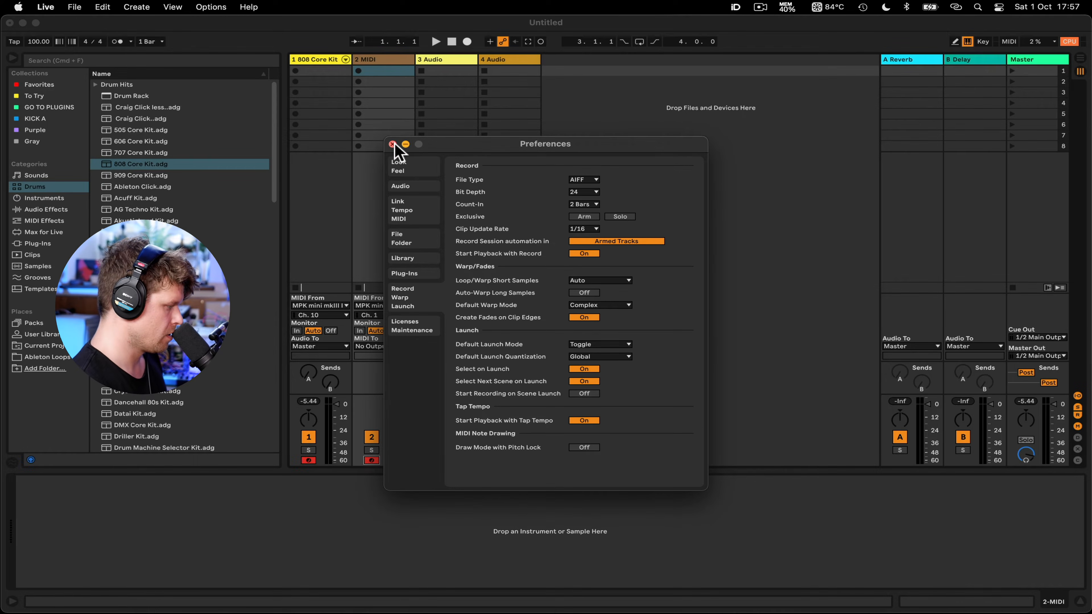
{"action": "left_click", "coordinate": [392, 144]}
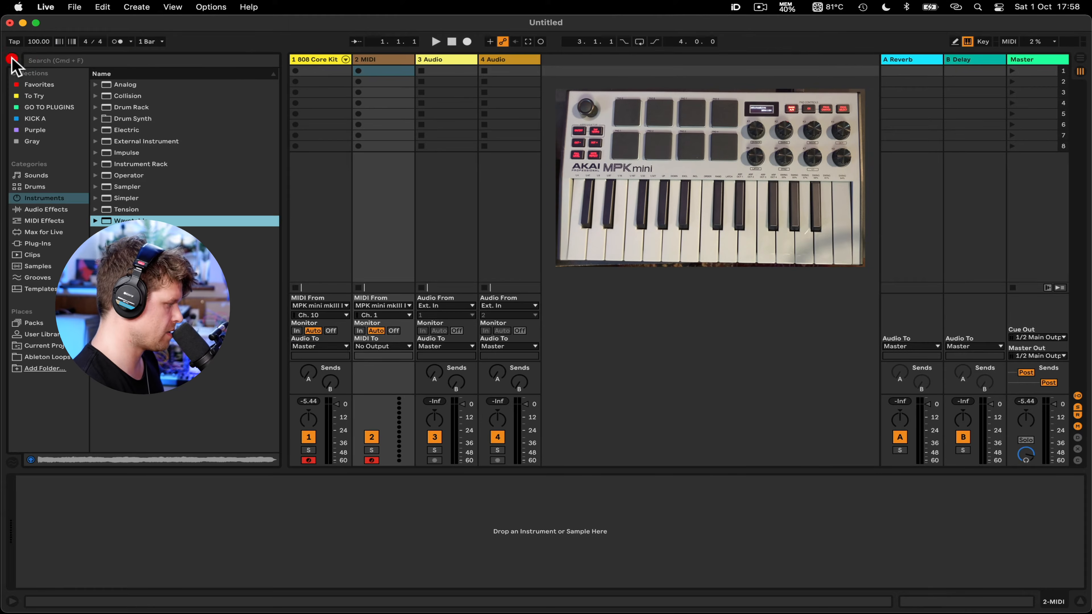
Search the instruments for "pad", load Analog's Strings Detuned Pad preset onto the second MIDI track, and select its first filter's frequency.
{"action": "left_click", "coordinate": [55, 201]}
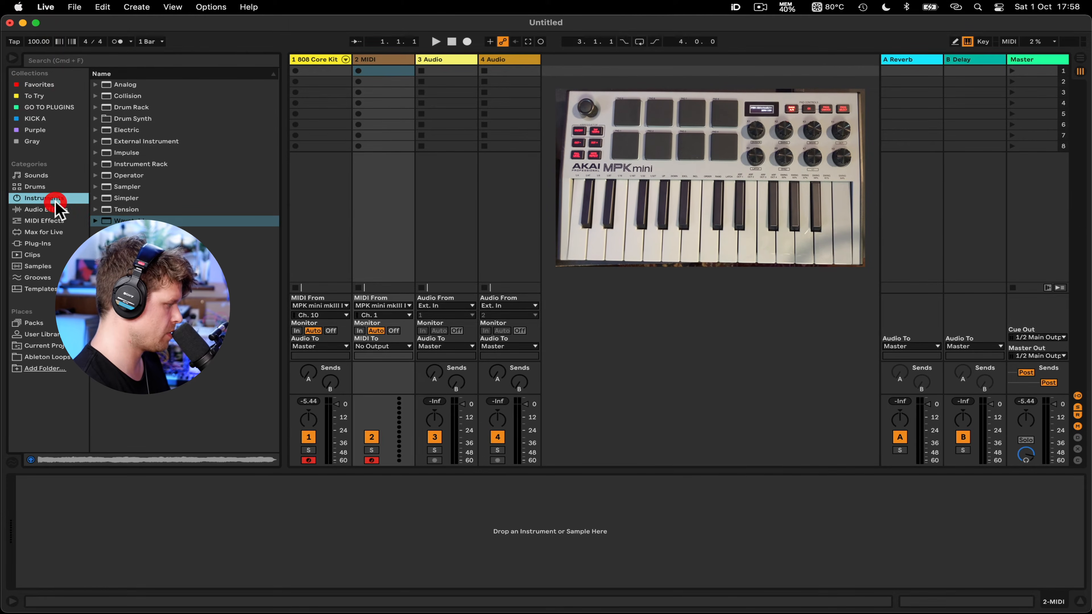
{"action": "left_click", "coordinate": [70, 60]}
{"action": "type", "text": "pad"}
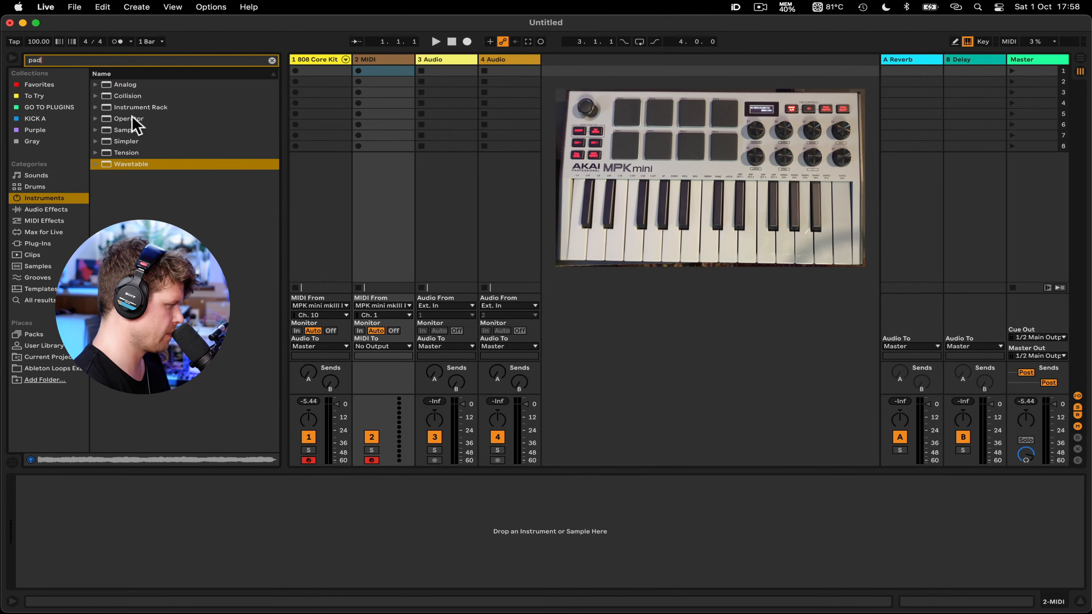
{"action": "left_click", "coordinate": [96, 84]}
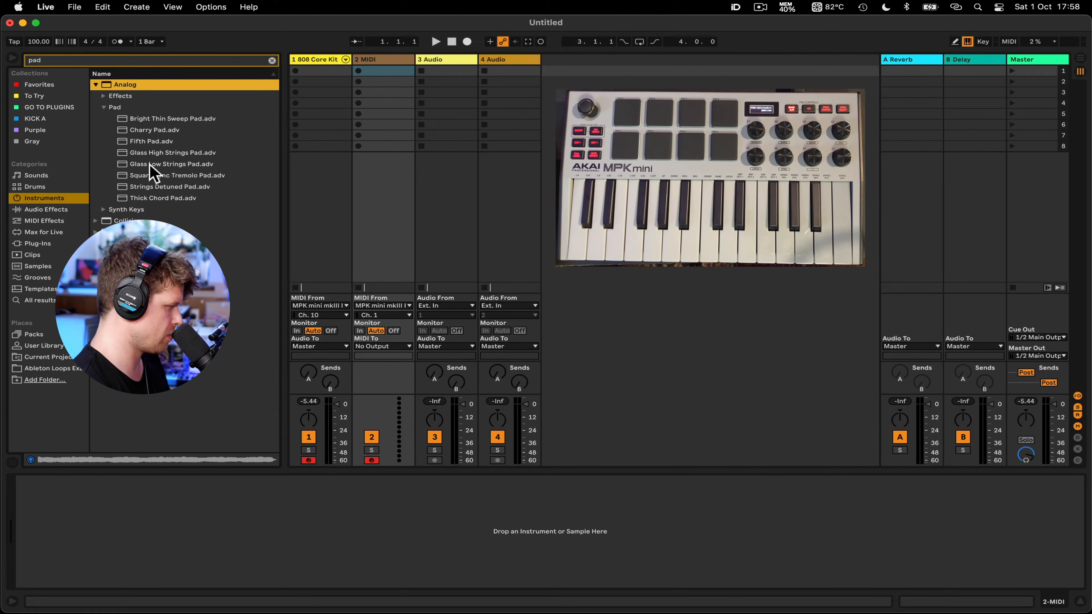
{"action": "left_click", "coordinate": [154, 191]}
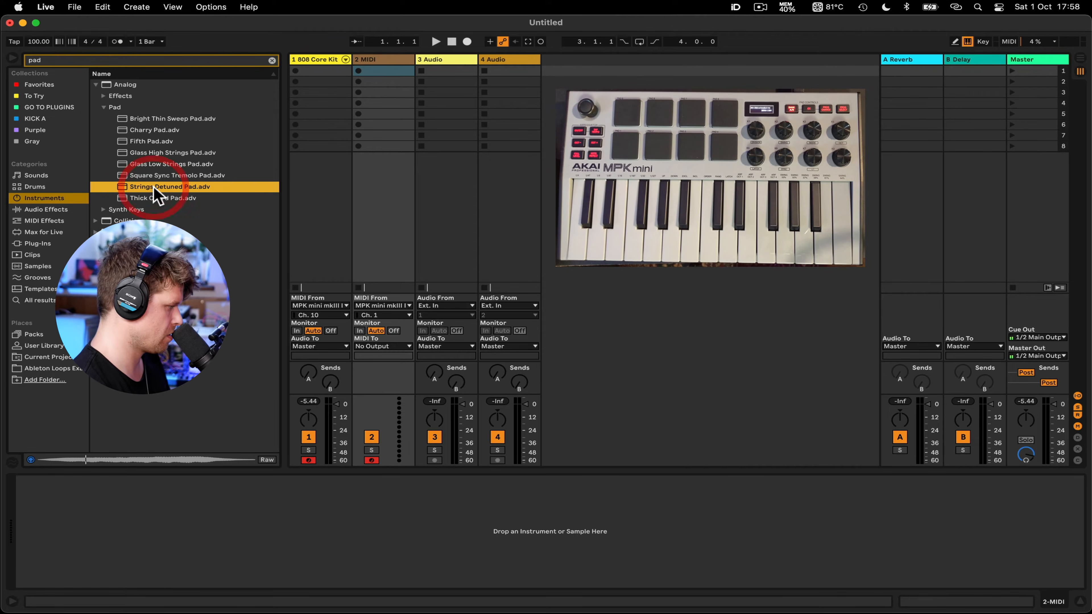
{"action": "left_click_drag", "start_coordinate": [154, 190], "coordinate": [390, 55]}
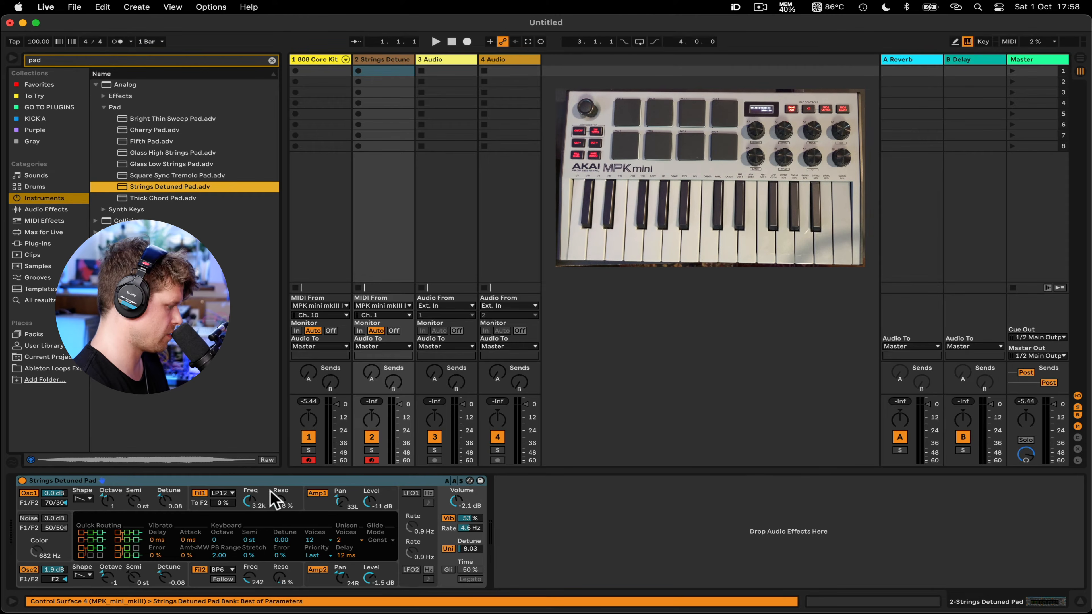
{"action": "left_click", "coordinate": [253, 502]}
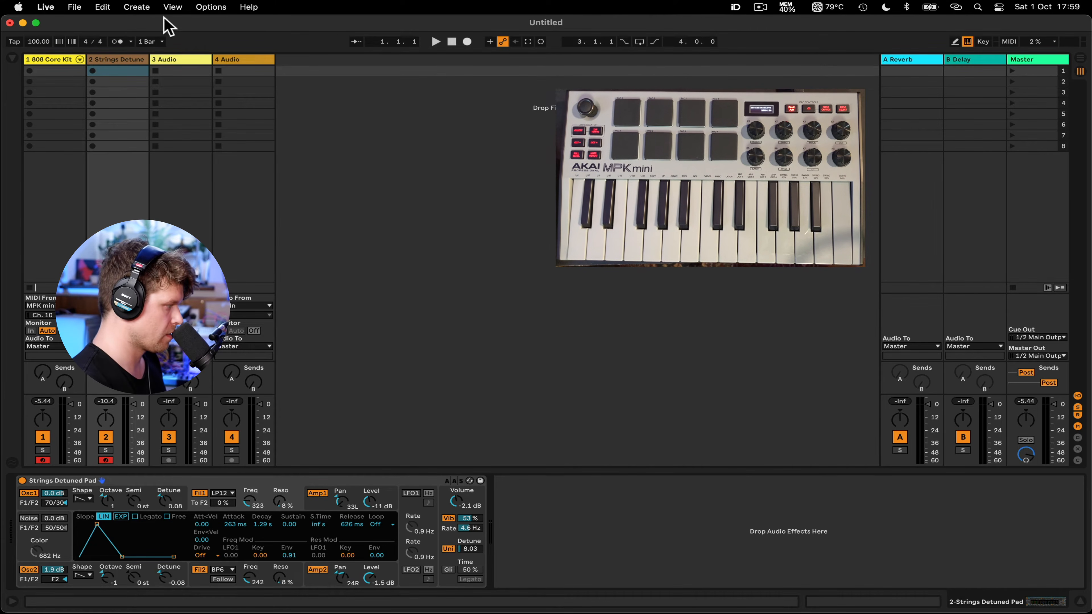
Check the MPK mini mkIII control surface choice and its input and output in the Link/Tempo/MIDI preferences.
{"action": "key", "text": "super"}
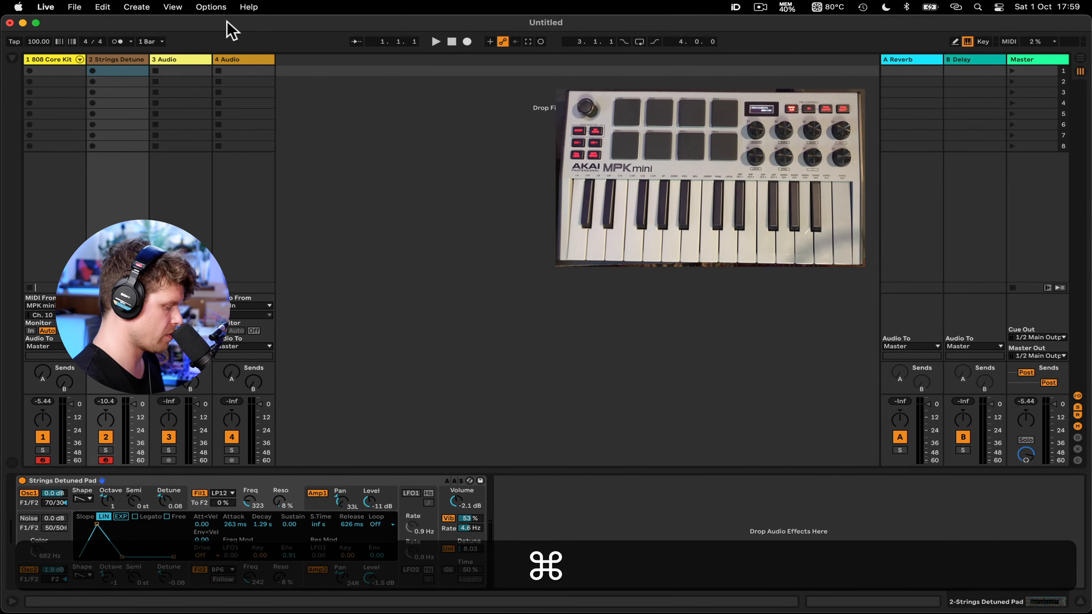
{"action": "key", "text": "super+comma"}
{"action": "left_click", "coordinate": [422, 186]}
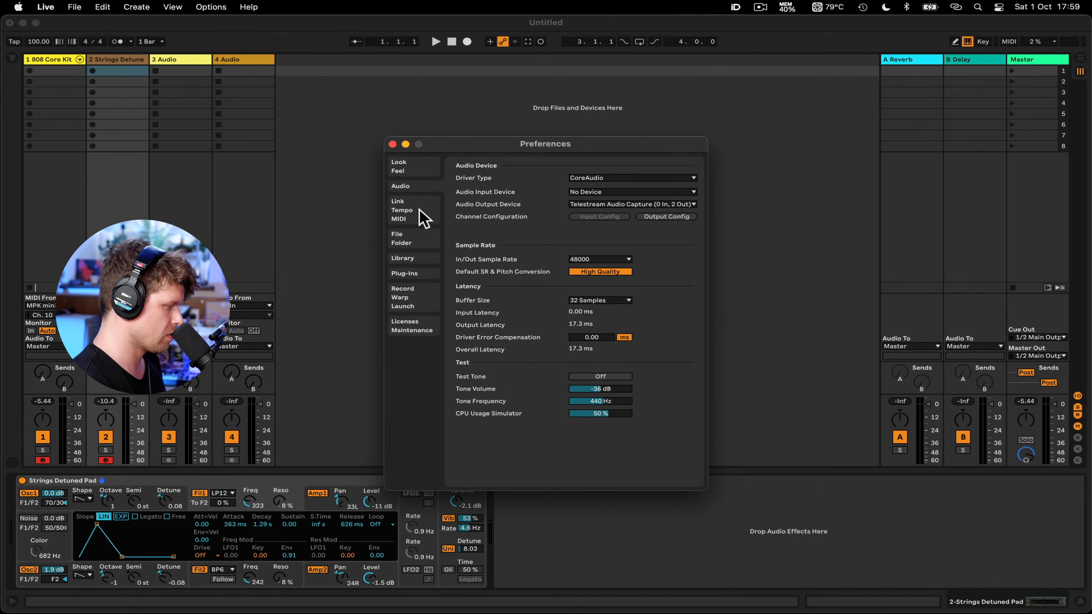
{"action": "left_click", "coordinate": [423, 218]}
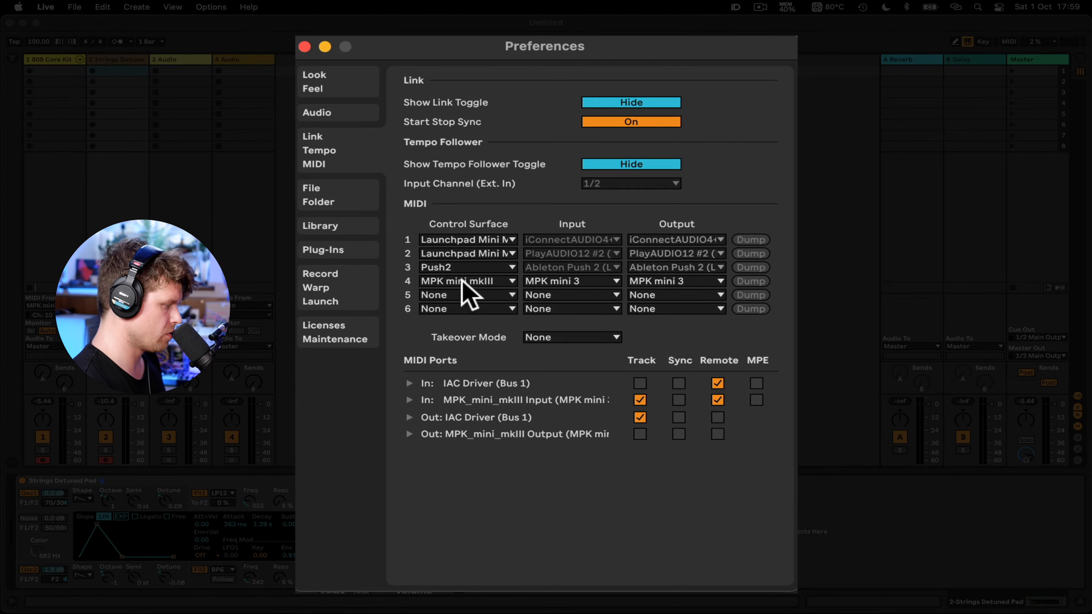
{"action": "left_click", "coordinate": [495, 281]}
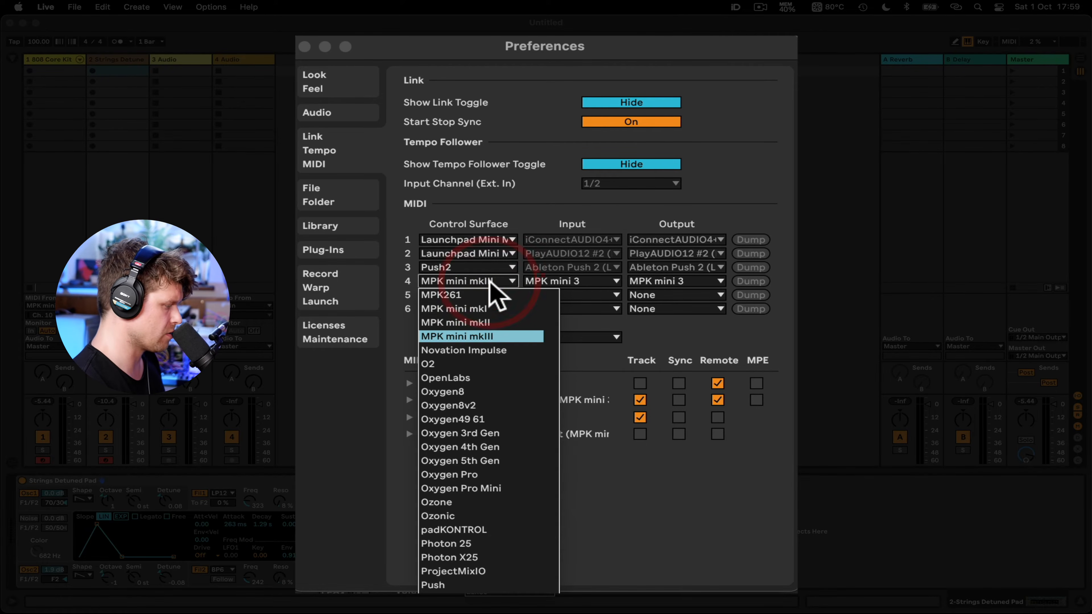
{"action": "left_click", "coordinate": [490, 283]}
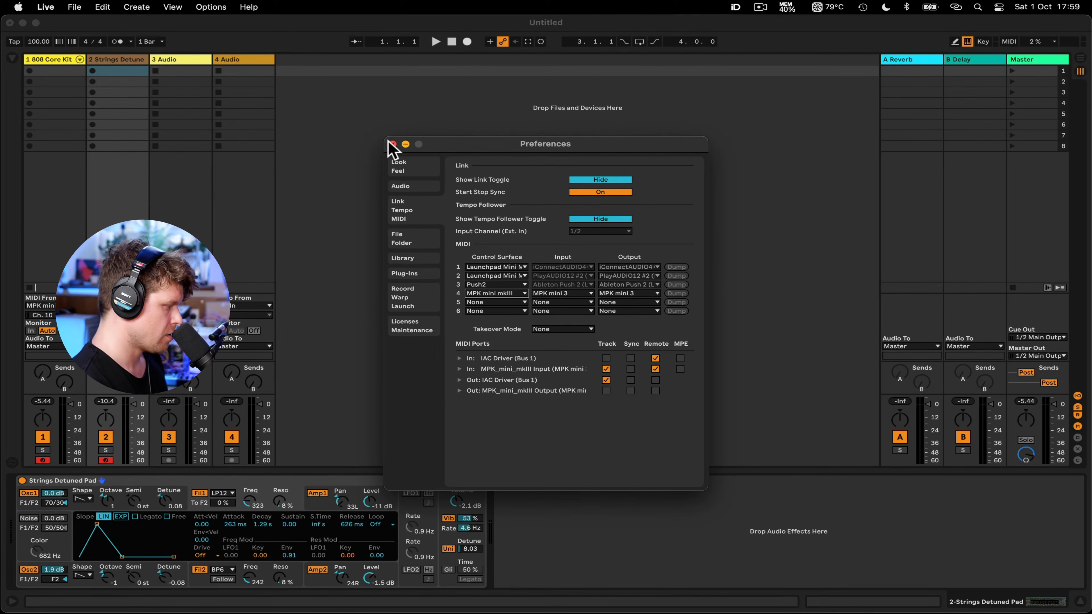
{"action": "left_click", "coordinate": [392, 144]}
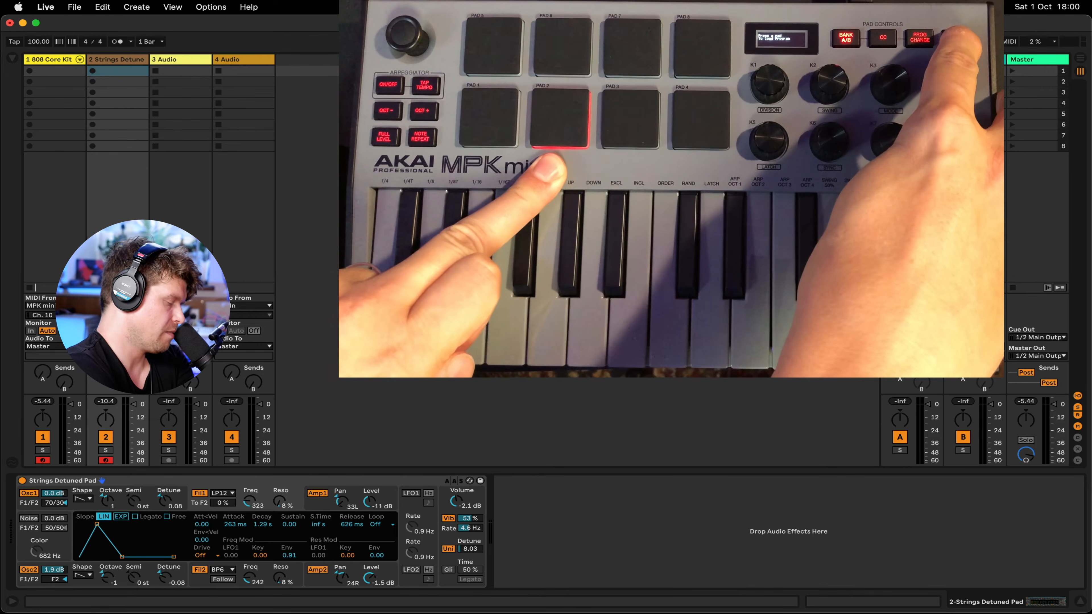
Select the 808 Core Kit track and add an Auto Filter from the EQ & Filters audio effects after its drum rack.
{"action": "left_click", "coordinate": [48, 60]}
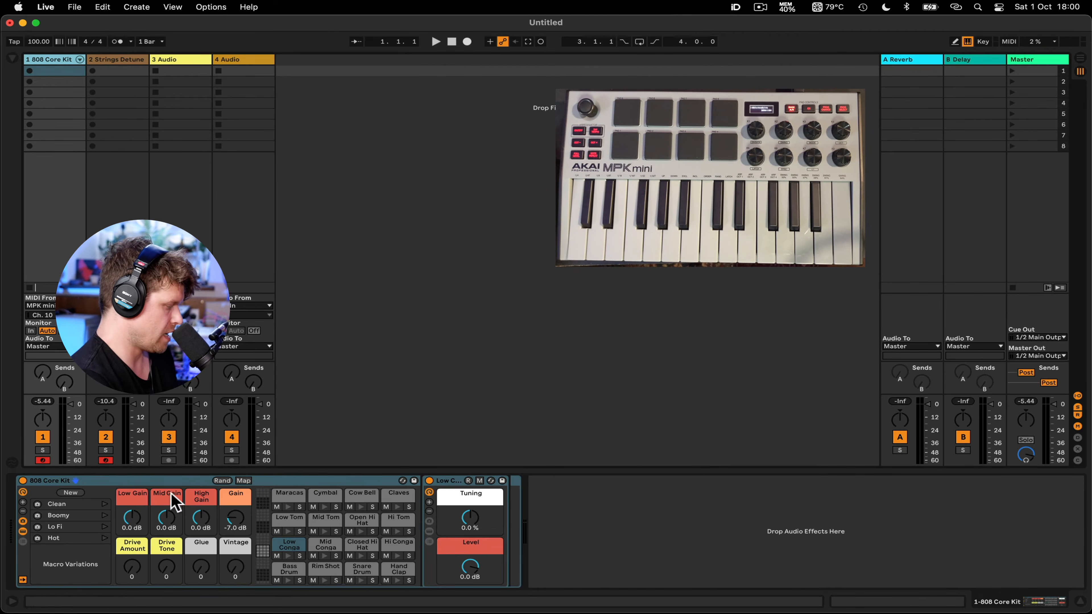
{"action": "left_click", "coordinate": [168, 481]}
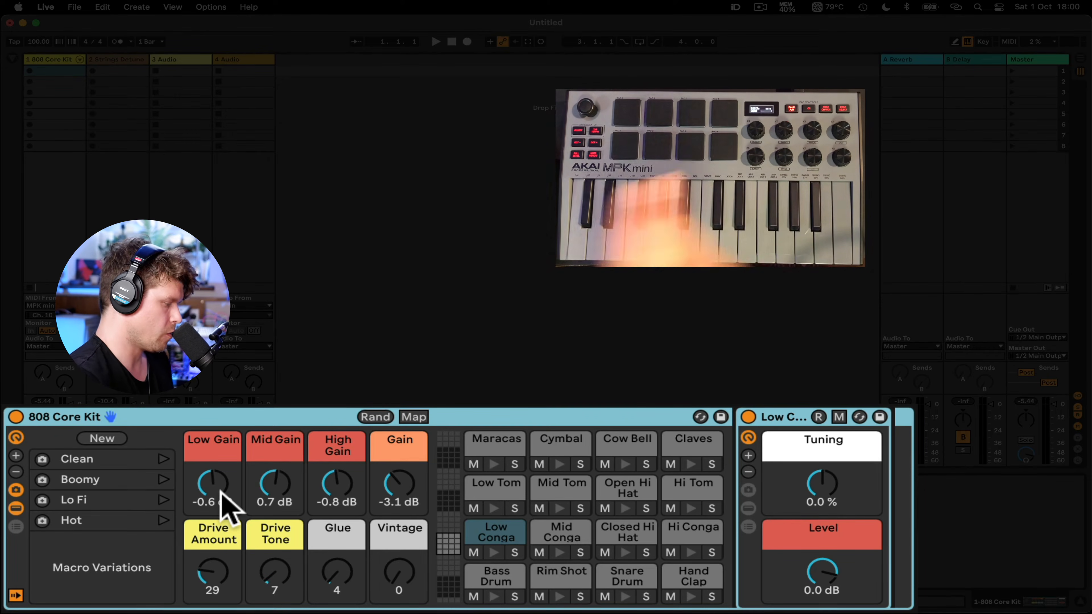
{"action": "left_click", "coordinate": [13, 58]}
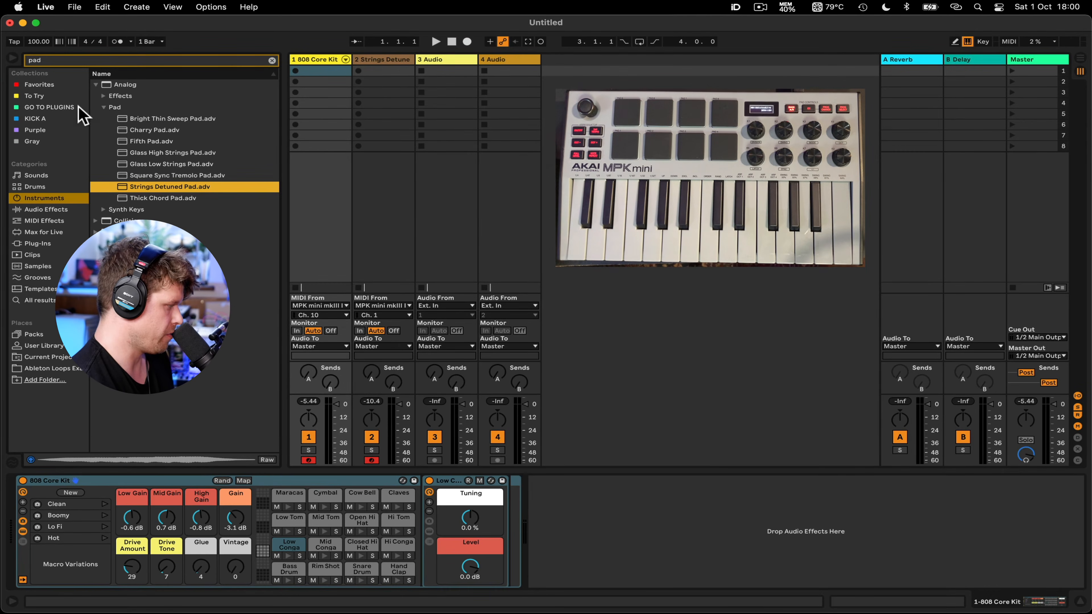
{"action": "left_click", "coordinate": [272, 60]}
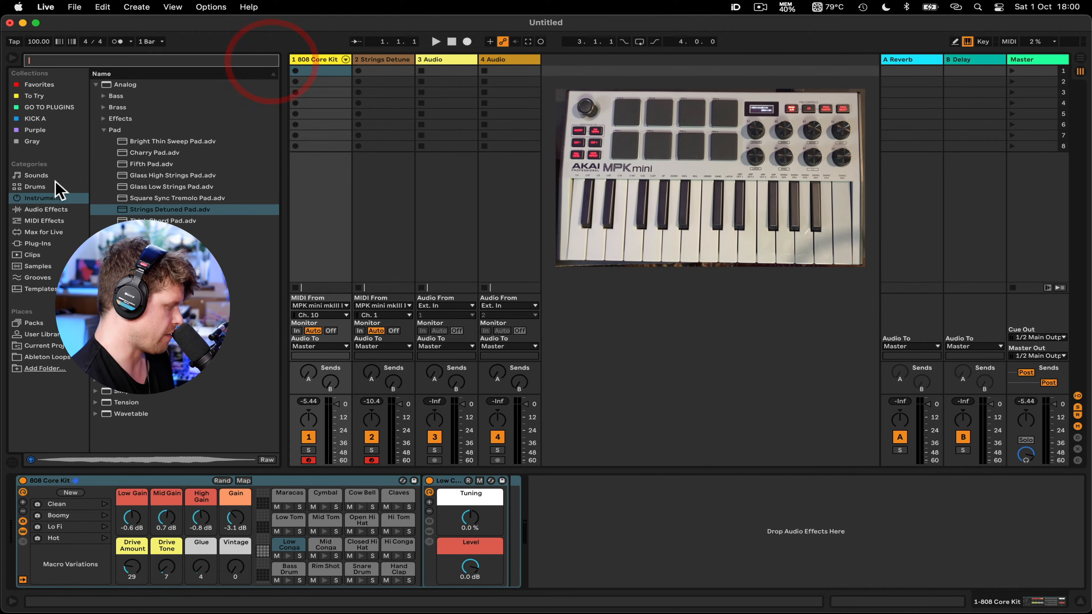
{"action": "left_click", "coordinate": [42, 209]}
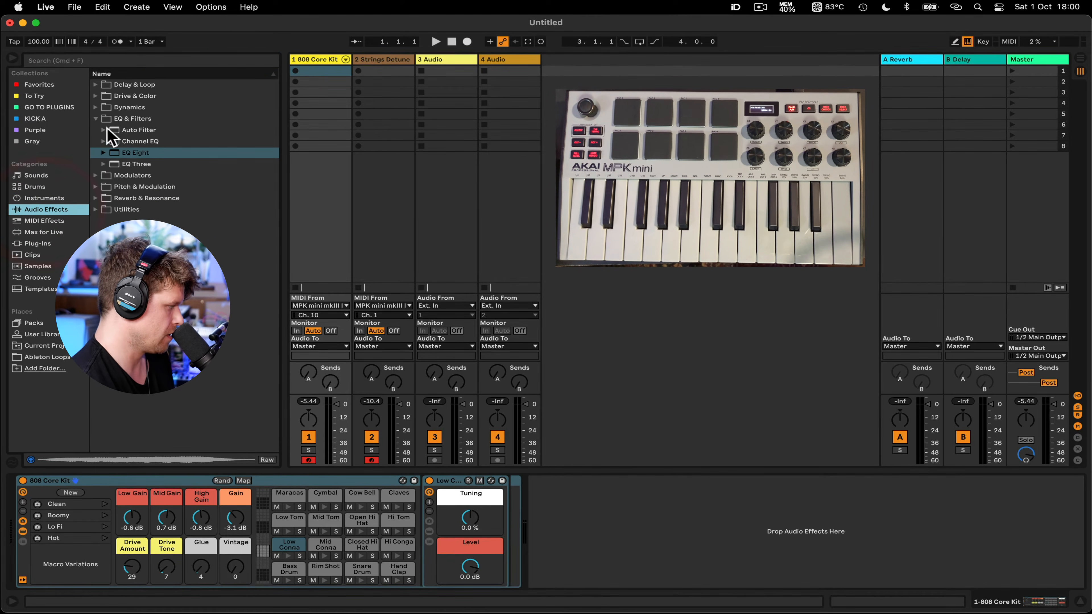
{"action": "left_click_drag", "start_coordinate": [129, 131], "coordinate": [644, 555]}
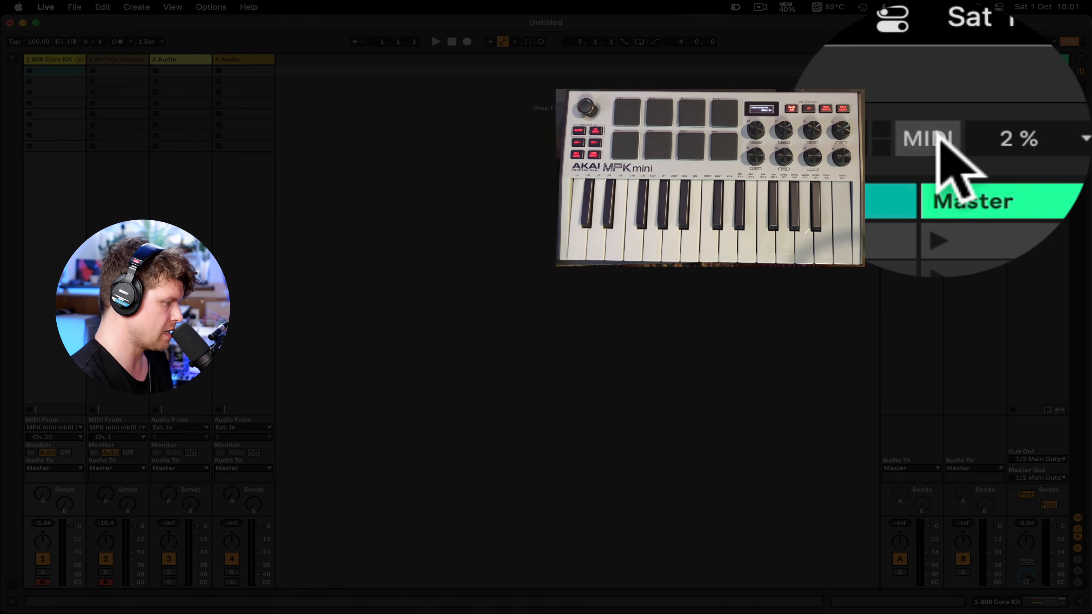
Enter MIDI mapping mode and map the 808 Core Kit track's Send A to a controller knob as 1/2.
{"action": "left_click", "coordinate": [1008, 41]}
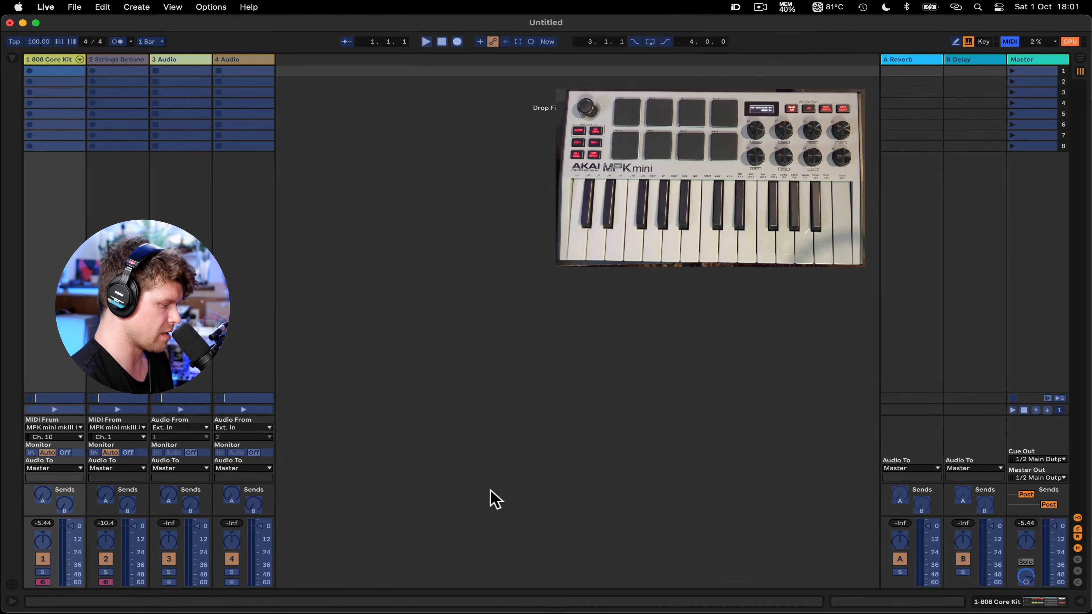
{"action": "left_click", "coordinate": [40, 496]}
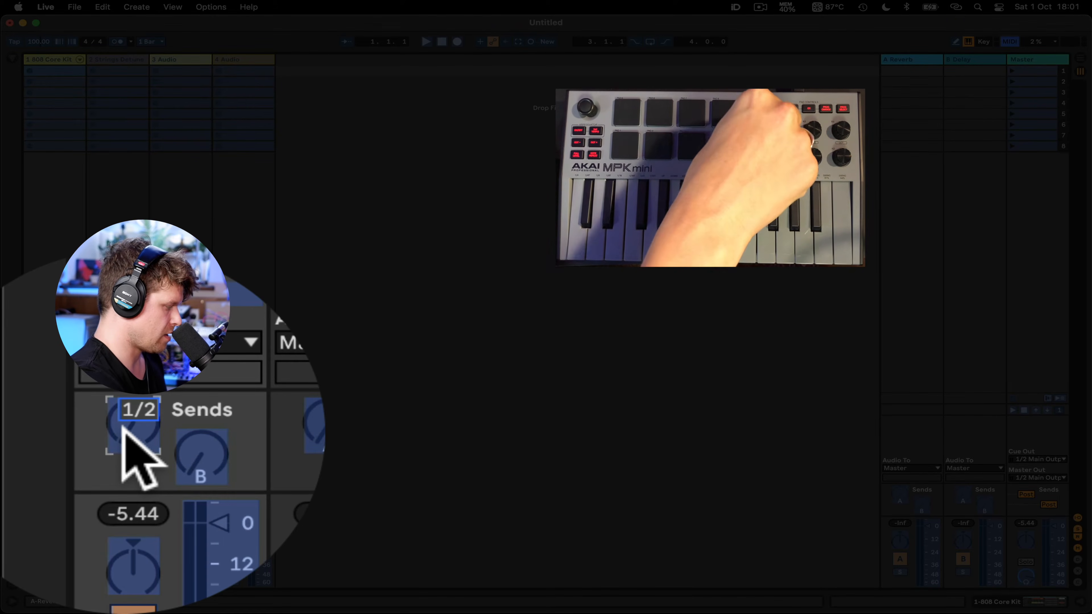
Map the 808 Core Kit track's Send B to a controller knob as 1/2 and leave MIDI mapping mode.
{"action": "left_click", "coordinate": [186, 450]}
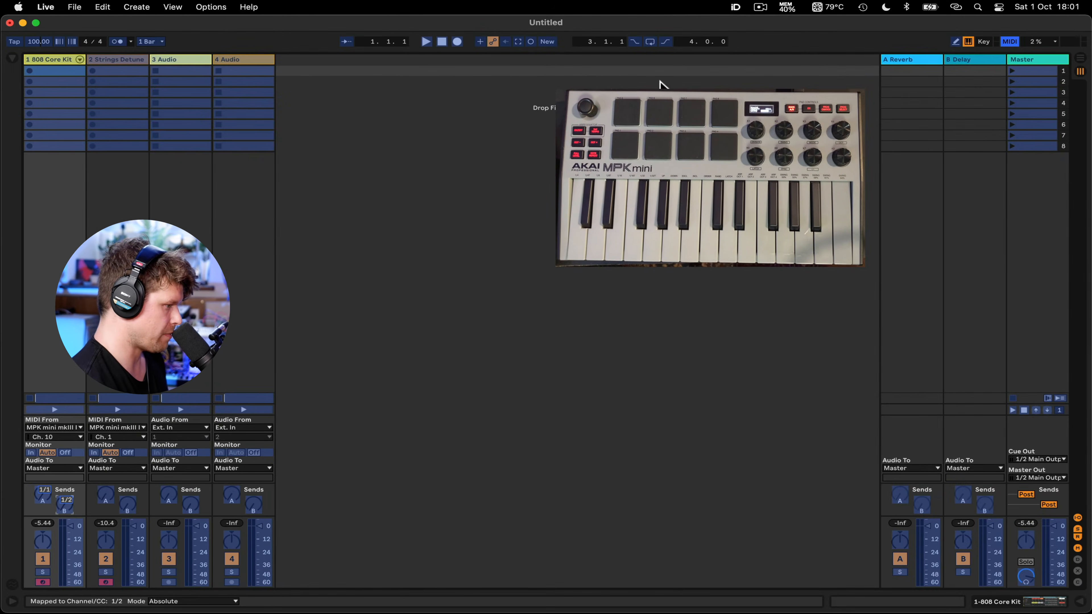
{"action": "left_click", "coordinate": [1010, 42]}
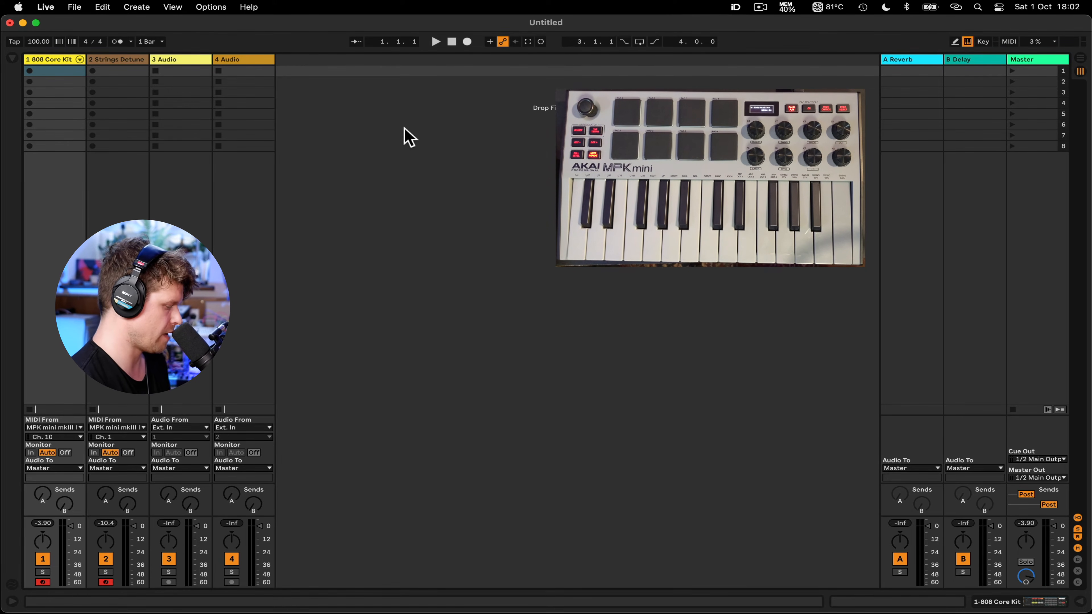
Enable Sync for the MPK_mini_mkIII output port in the Link/Tempo/MIDI preferences, then turn on the metronome.
{"action": "key", "text": "super+comma"}
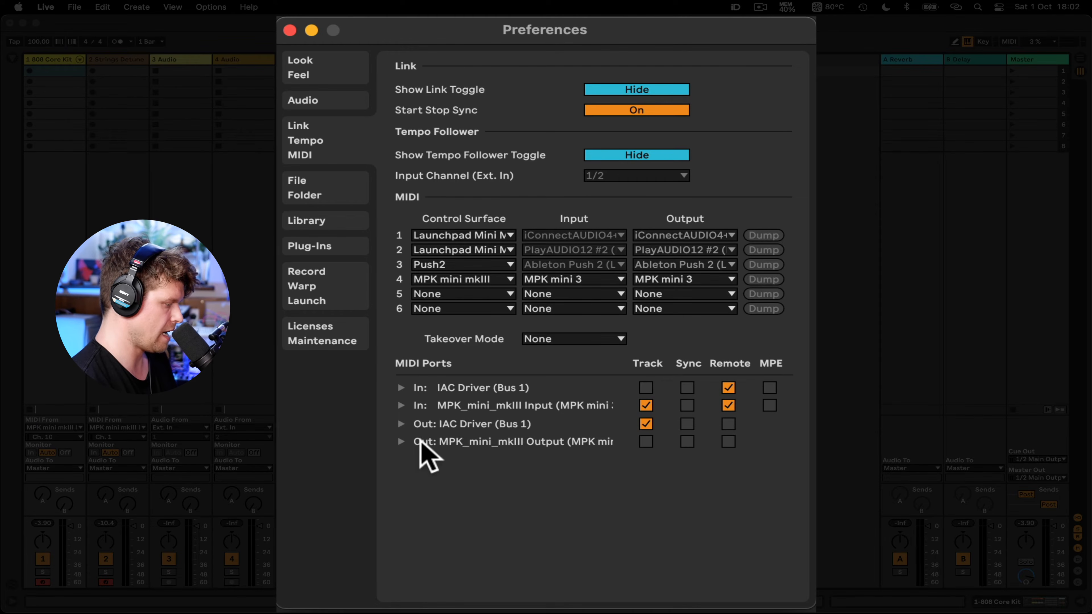
{"action": "left_click", "coordinate": [686, 442]}
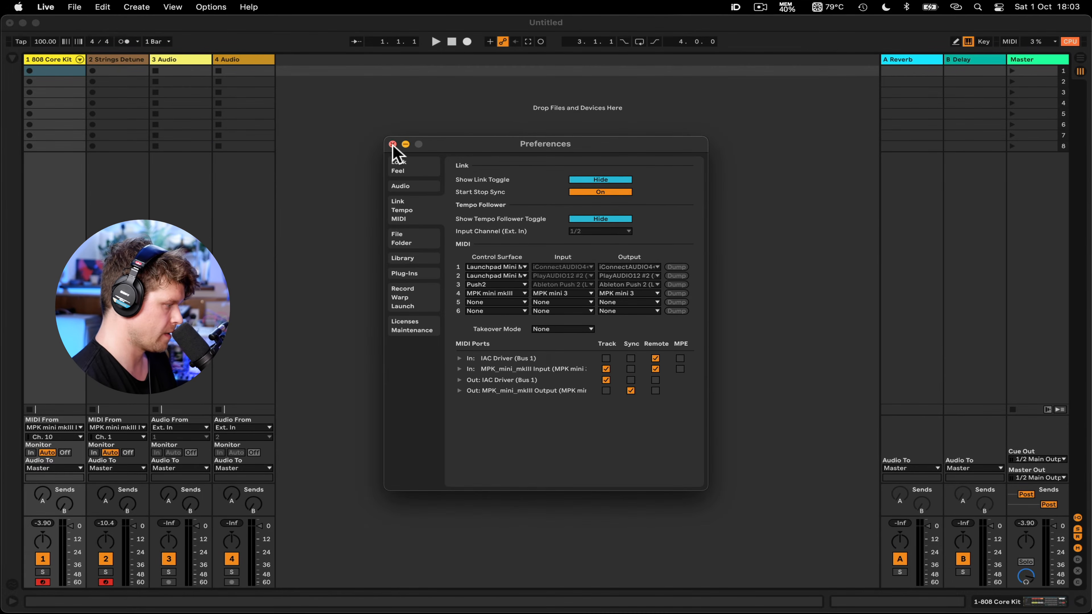
{"action": "left_click", "coordinate": [289, 31]}
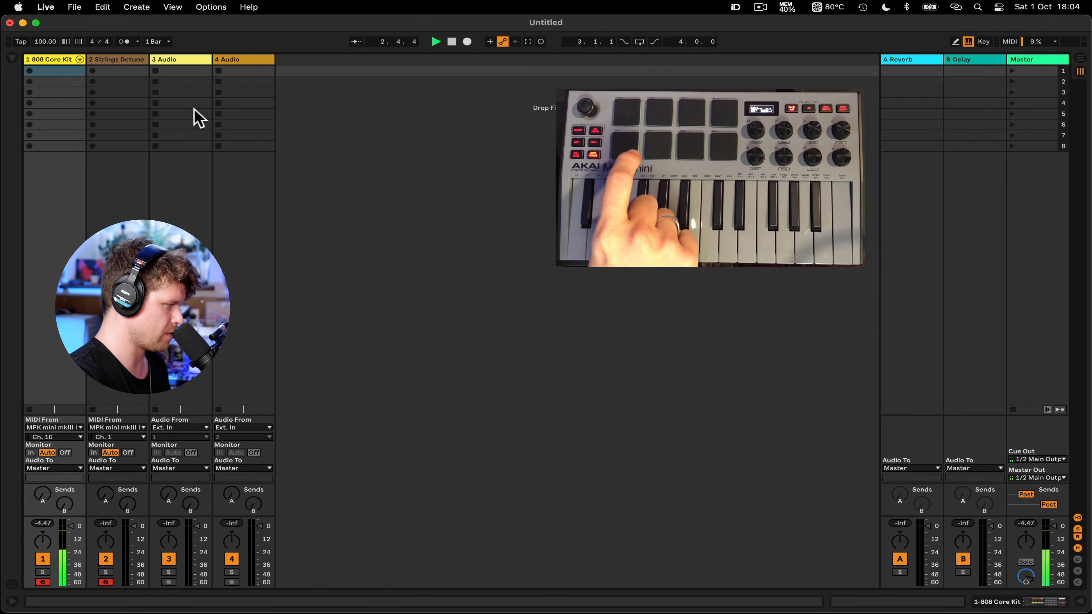
{"action": "left_click", "coordinate": [124, 41]}
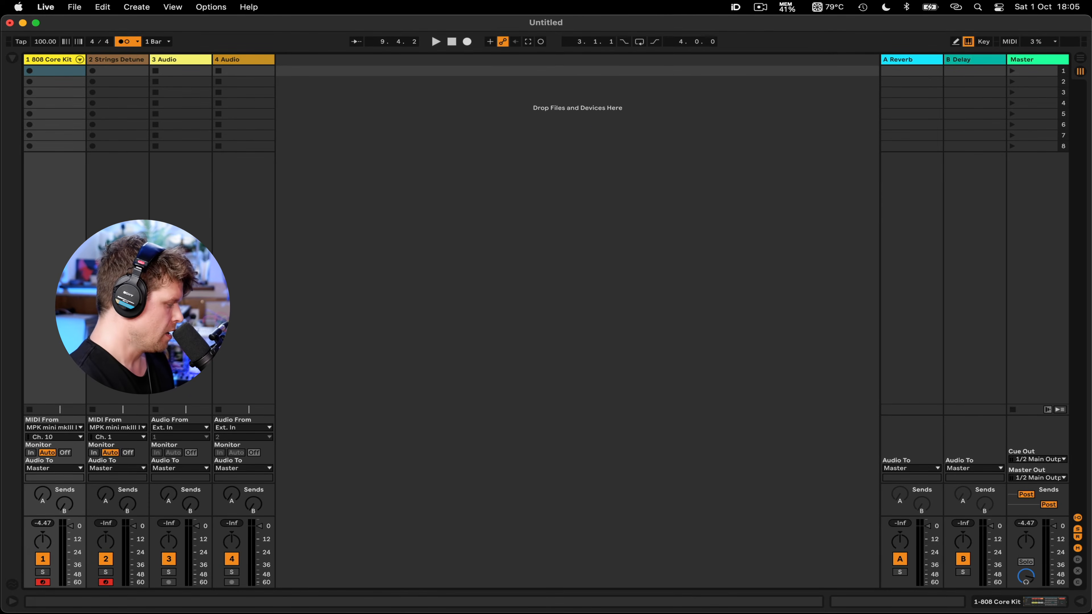
Switch to Chrome, open the account from the Akai site, and view the registered MPK Mini MK III's downloads.
{"action": "mouse_move", "coordinate": [171, 604]}
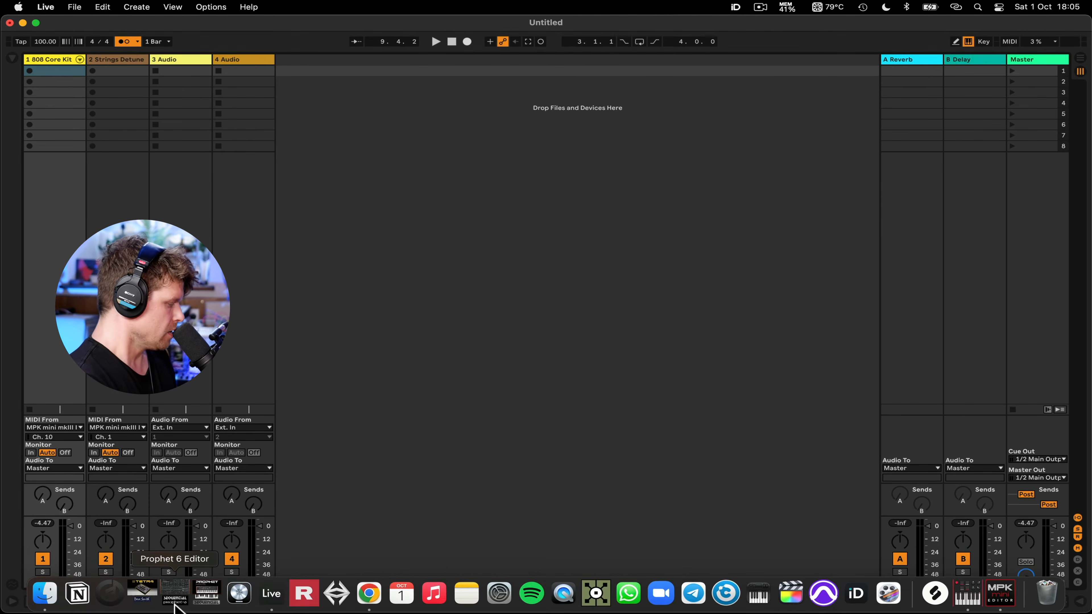
{"action": "left_click", "coordinate": [370, 596]}
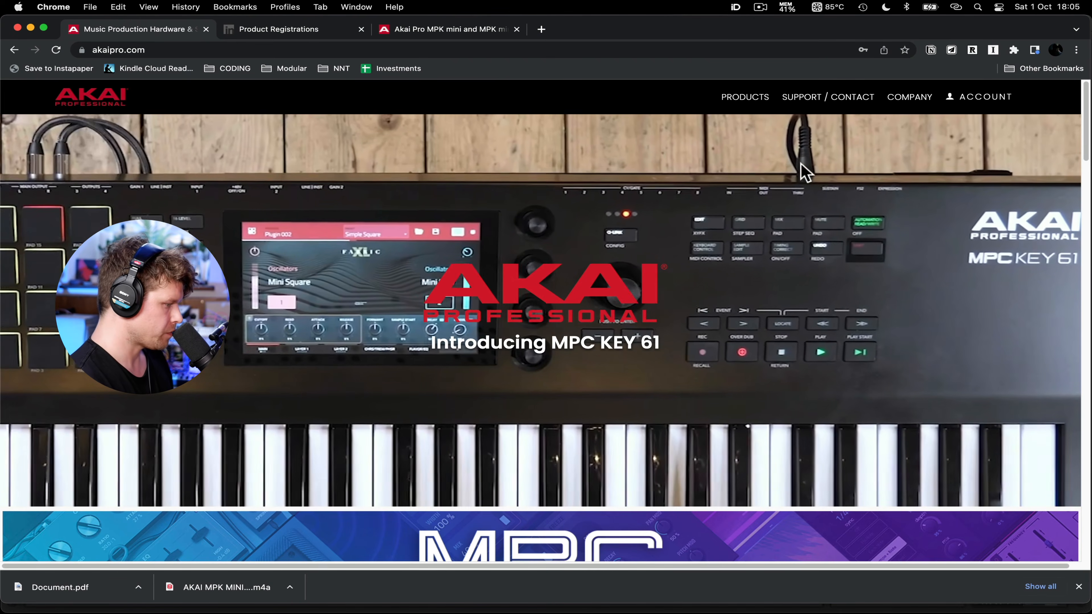
{"action": "left_click", "coordinate": [997, 97]}
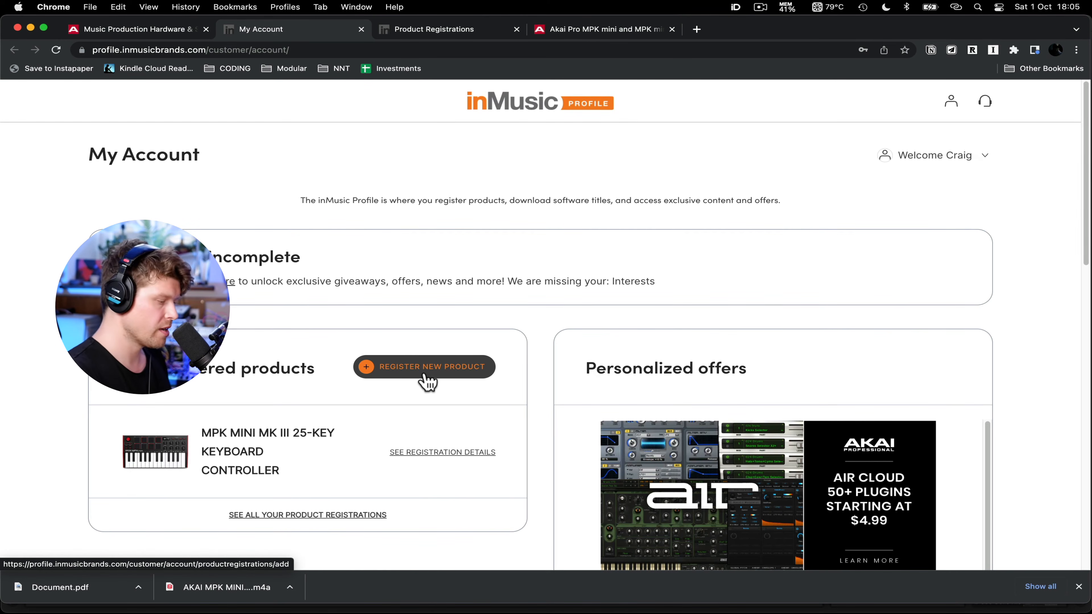
{"action": "left_click", "coordinate": [249, 444]}
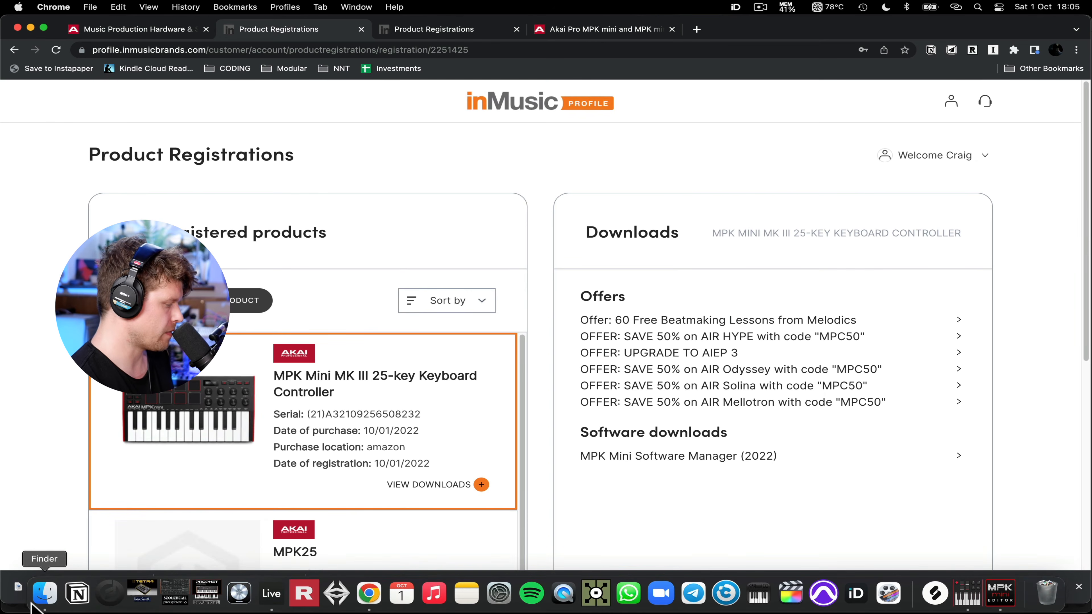
Switch to Finder and launch MPK mini Software Manager from the Applications folder.
{"action": "left_click", "coordinate": [45, 597]}
{"action": "left_click", "coordinate": [310, 377]}
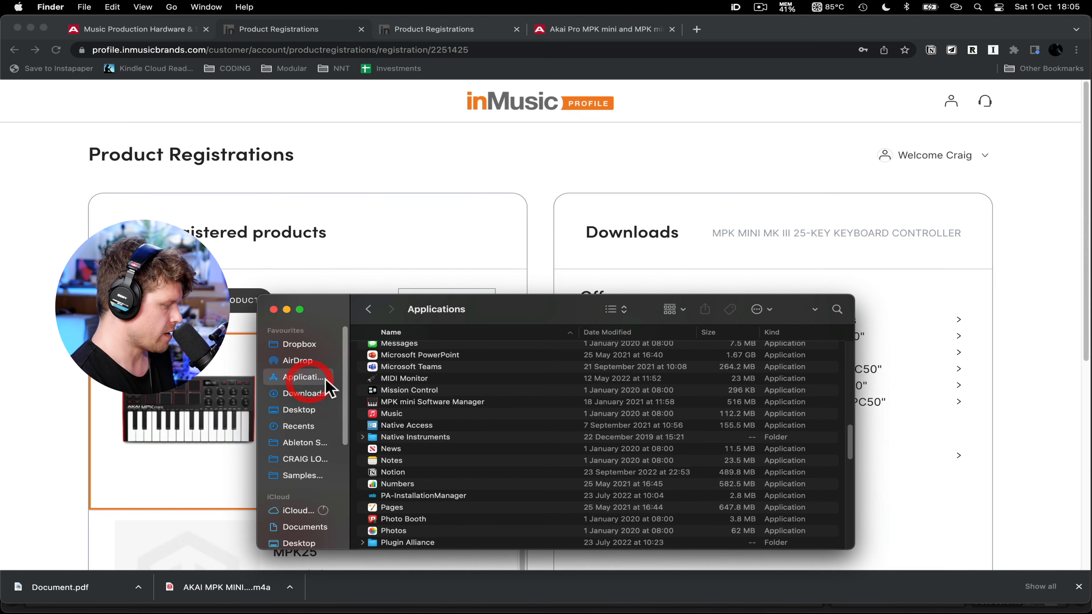
{"action": "left_click", "coordinate": [410, 402]}
{"action": "double_click", "coordinate": [411, 402]}
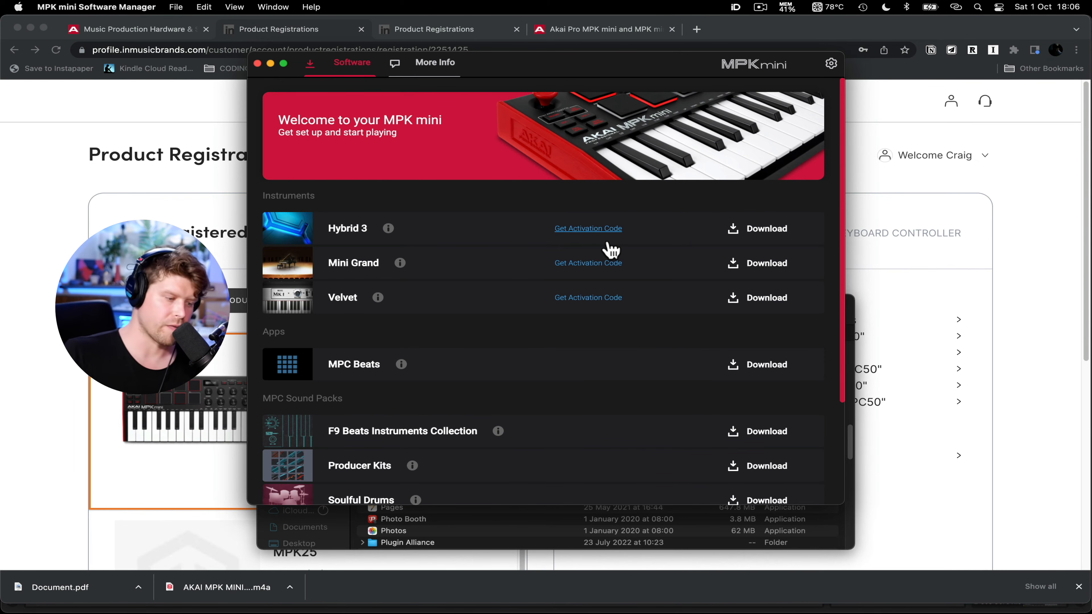
Enable Show Advanced Software in the Software Manager's settings and open MPK mini Editor - mk3.
{"action": "left_click", "coordinate": [831, 64]}
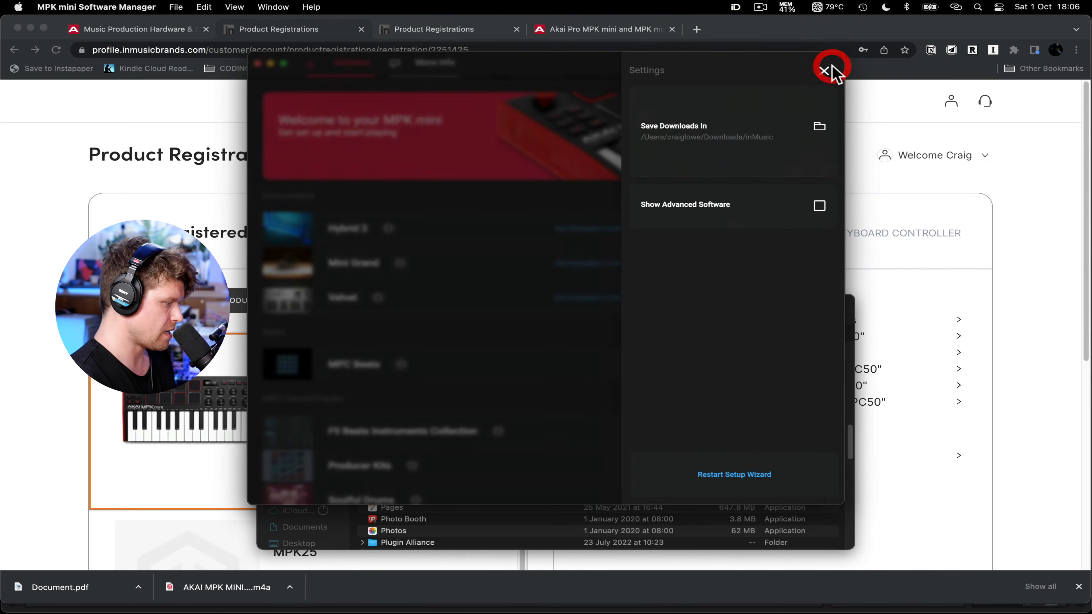
{"action": "left_click", "coordinate": [819, 208]}
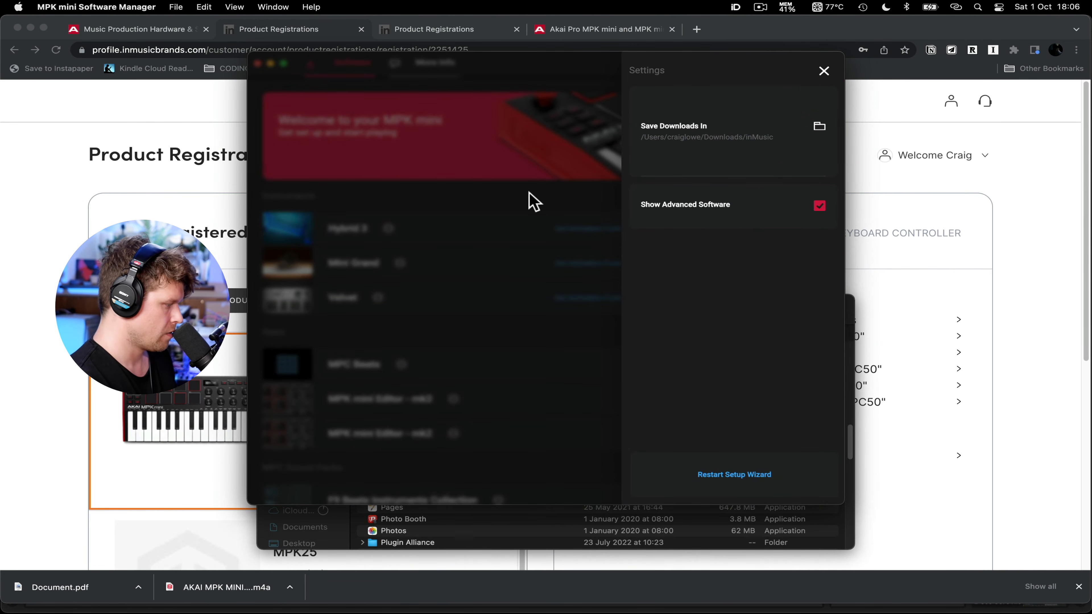
{"action": "left_click", "coordinate": [533, 200]}
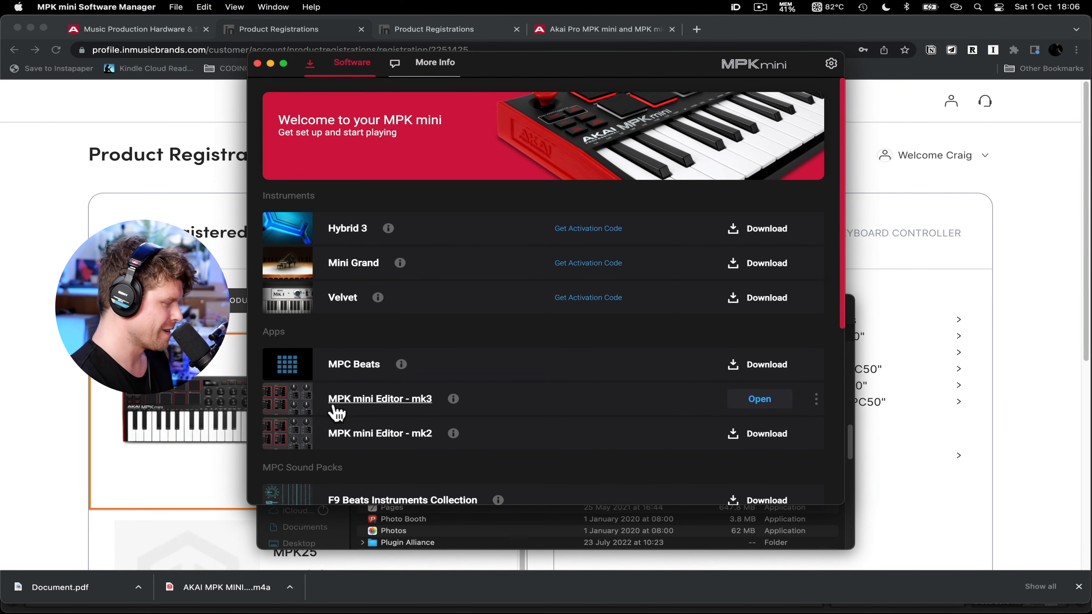
{"action": "left_click", "coordinate": [771, 402]}
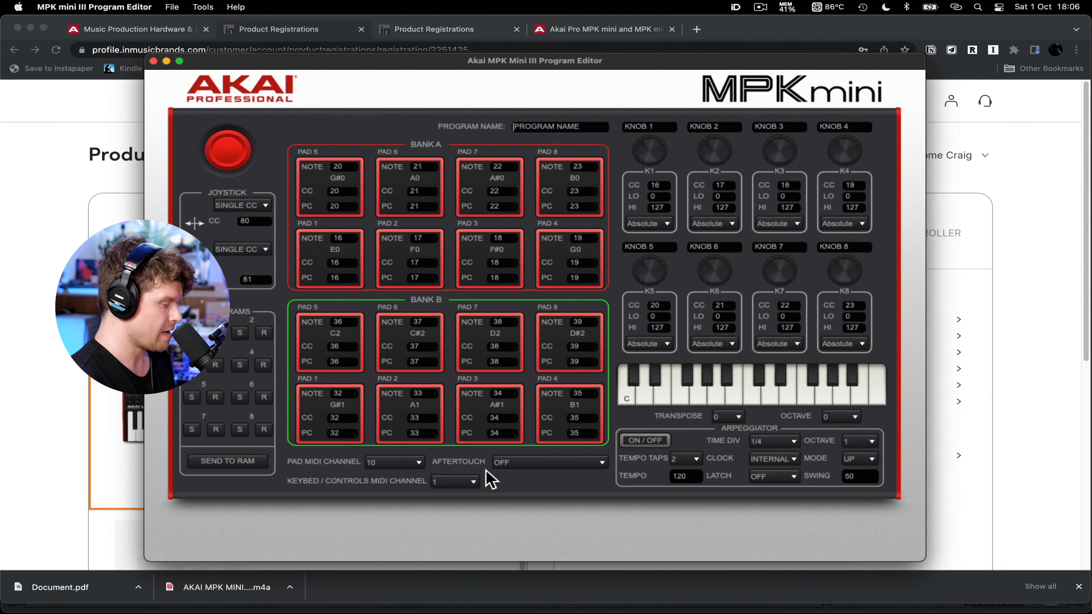
Look through the keybed/controls MIDI channel choices and the destinations for sending a program to the controller.
{"action": "left_click", "coordinate": [453, 488]}
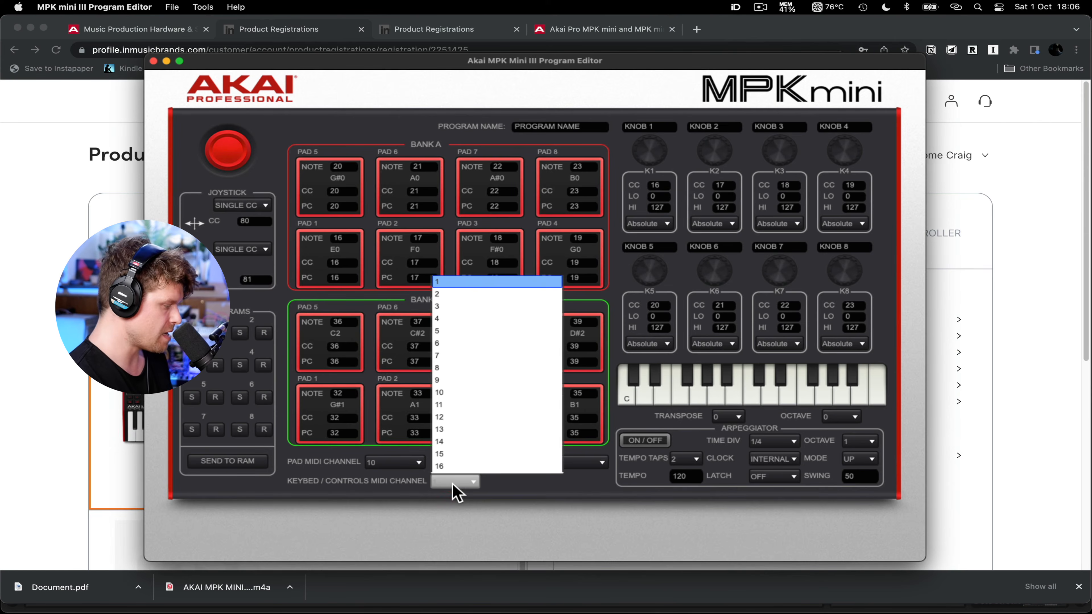
{"action": "left_click", "coordinate": [451, 487]}
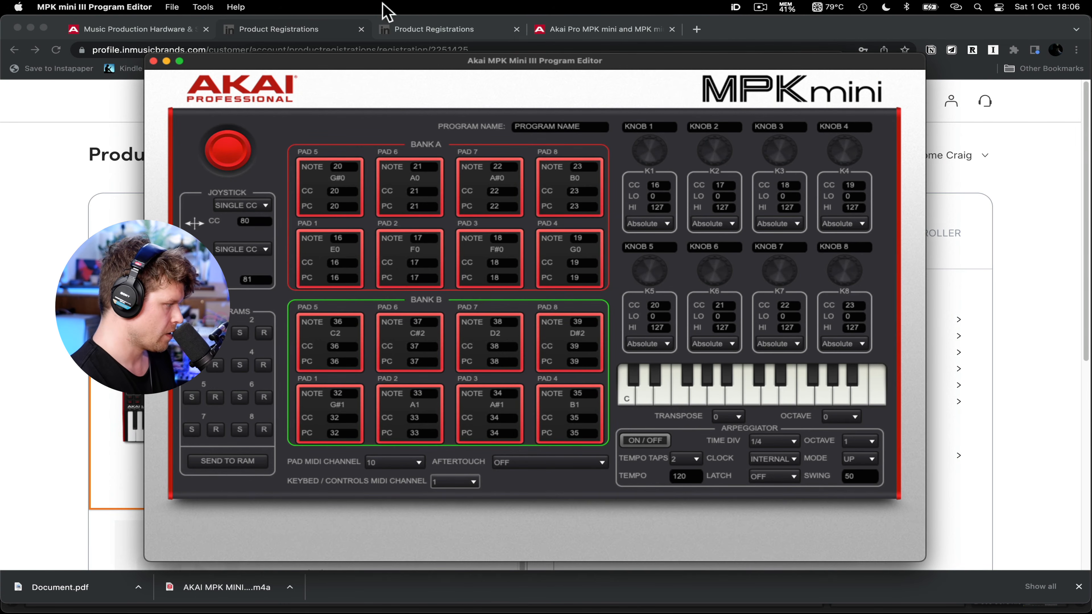
{"action": "left_click", "coordinate": [172, 6]}
{"action": "mouse_move", "coordinate": [217, 25]}
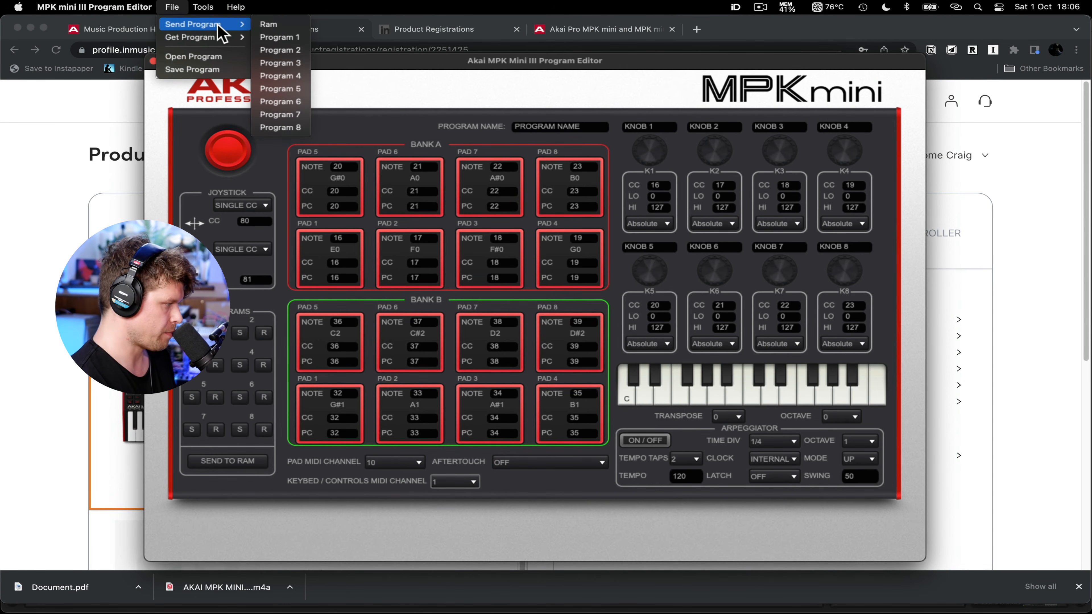
{"action": "left_click", "coordinate": [346, 71]}
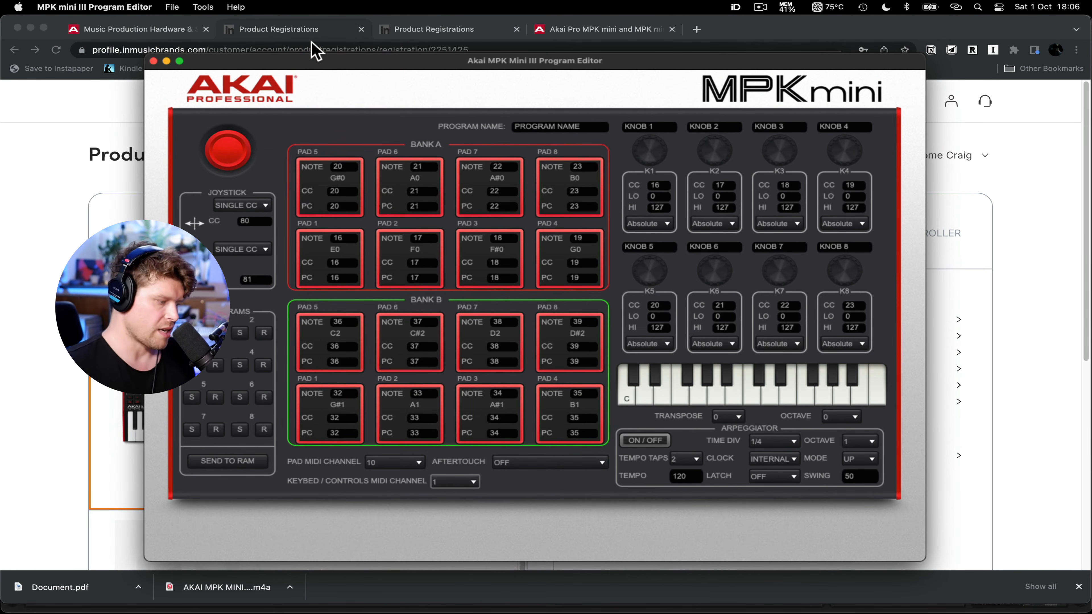